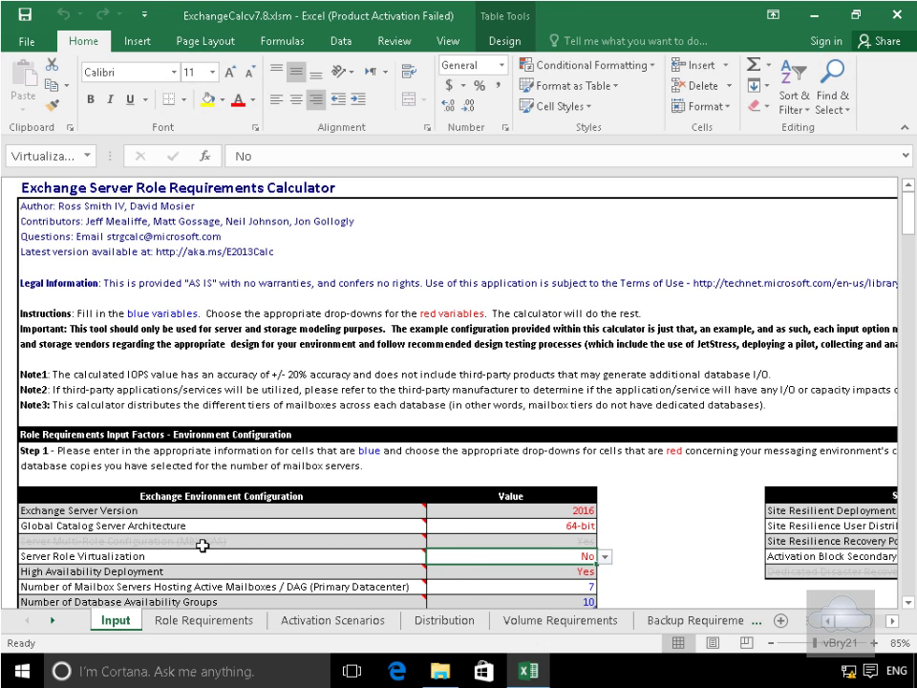
Set Server Role Virtualization to Yes
mouse_move(223, 511)
left_click(607, 559)
left_click(478, 571)
left_click(907, 601)
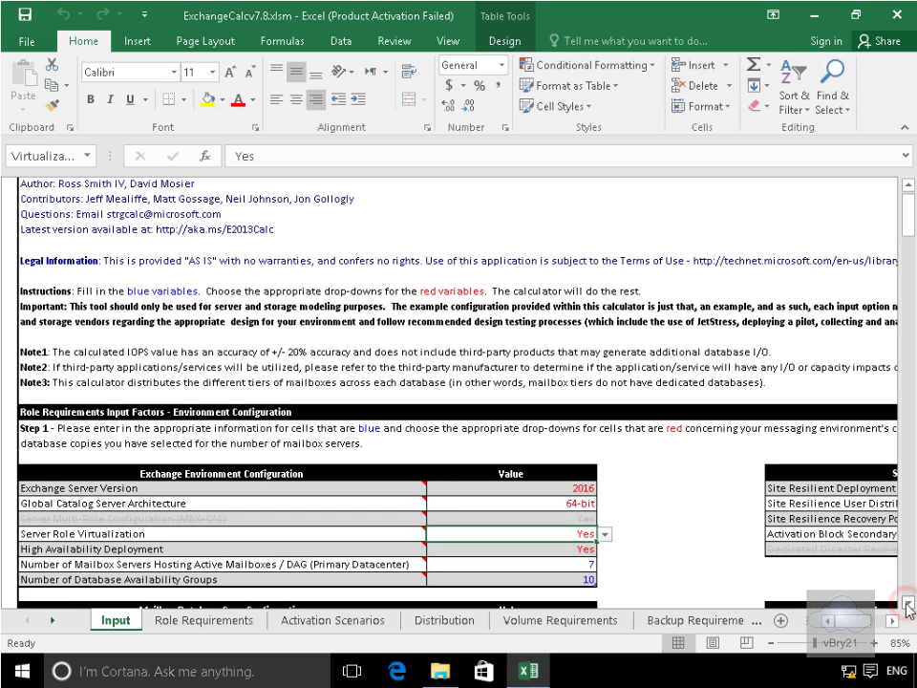
left_click(907, 601)
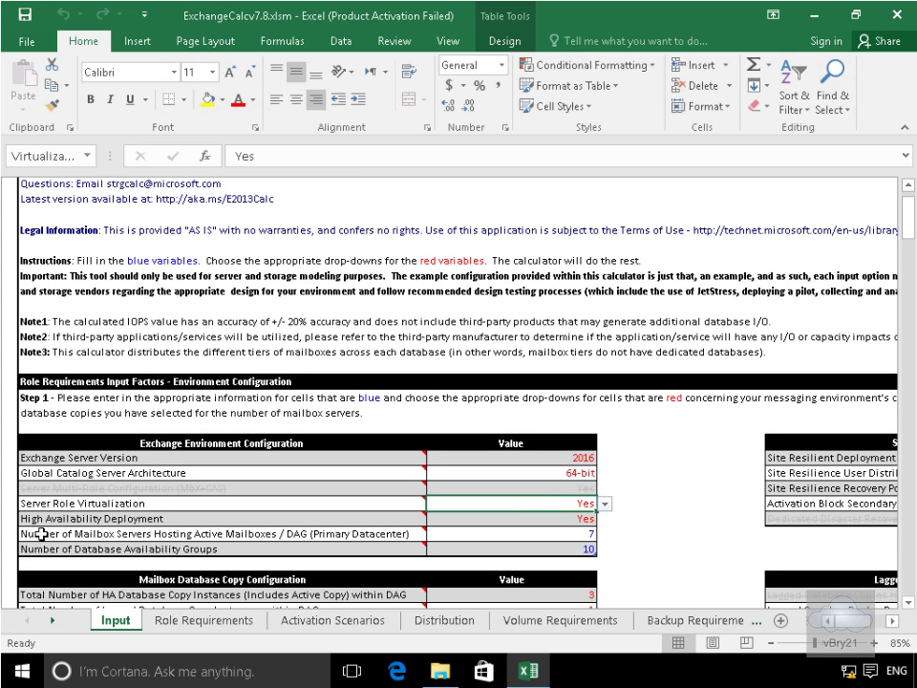
Enter 2 mailbox servers hosting active mailboxes per DAG and 1 database availability group
mouse_move(48, 535)
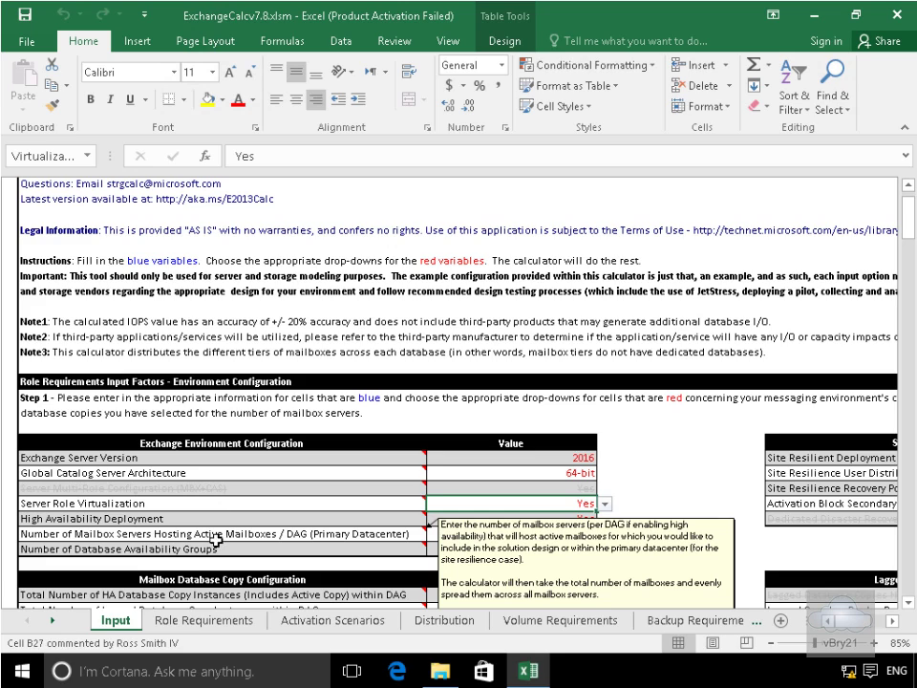
left_click(450, 532)
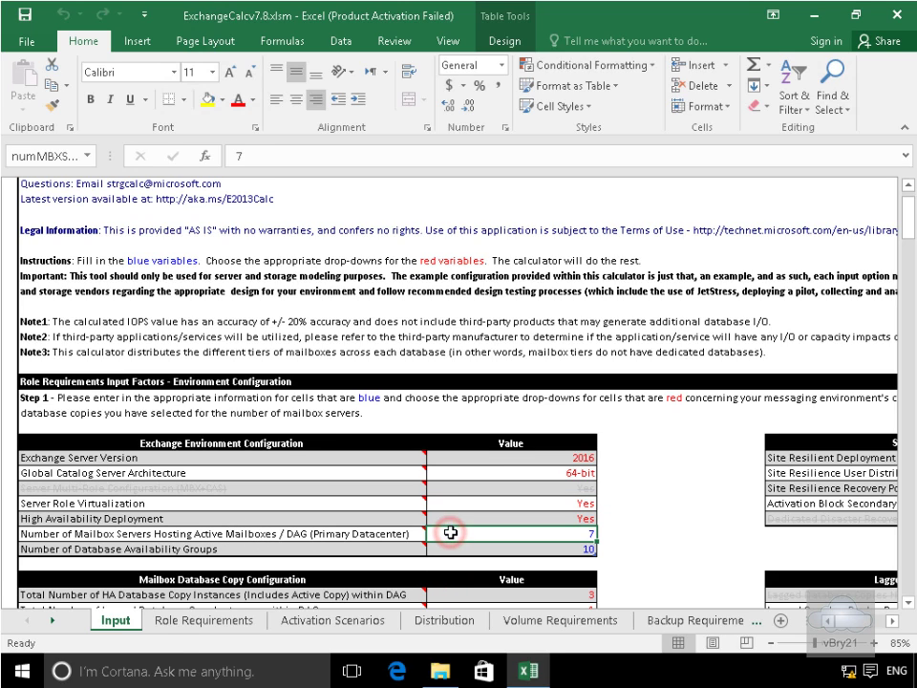
left_click(257, 155)
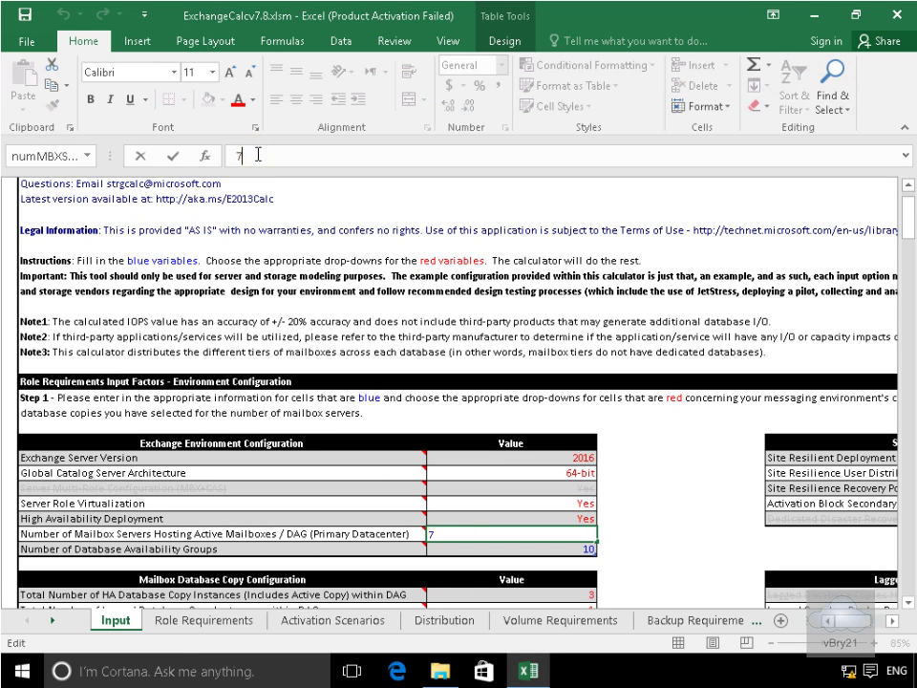
type("2")
left_click(462, 546)
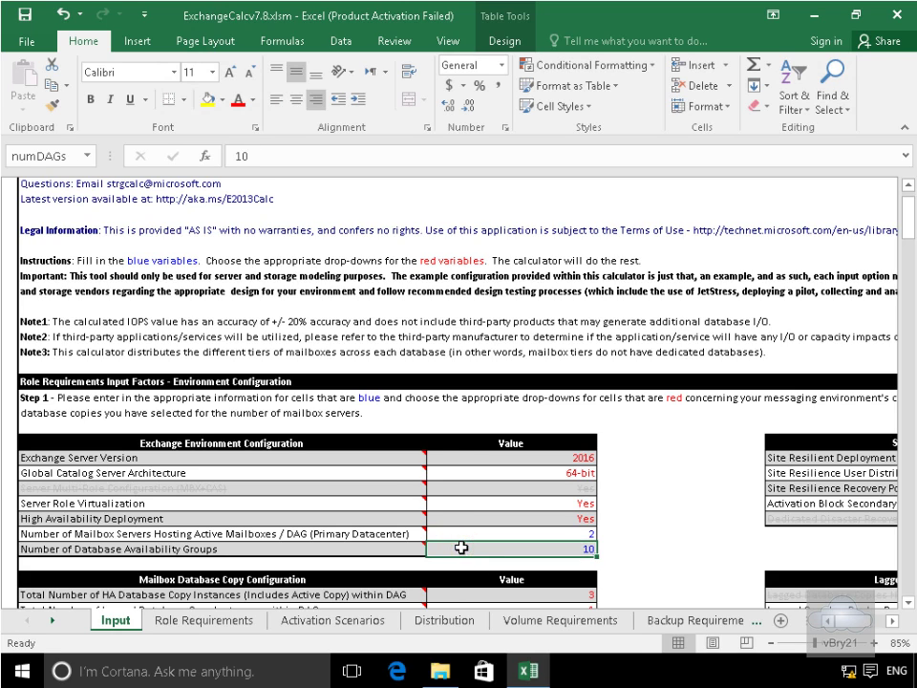
left_click(266, 156)
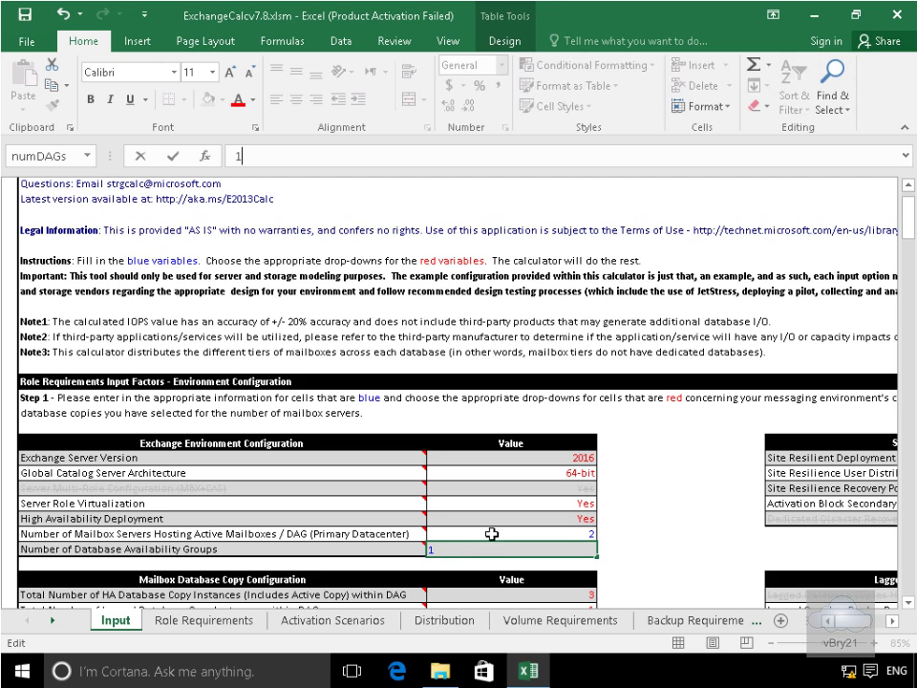
key("Return")
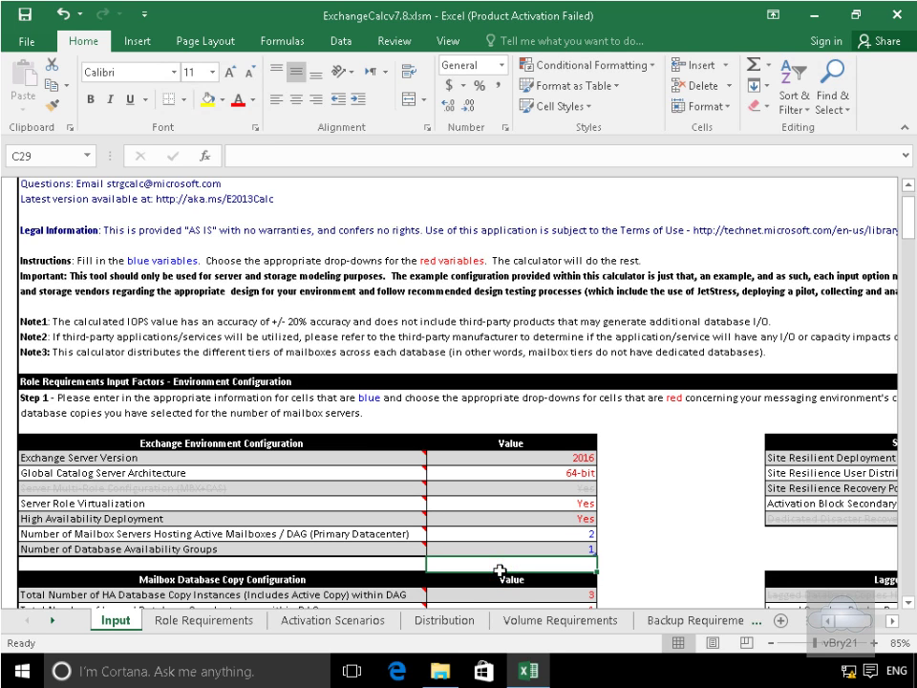
Switch the user distribution model from Active/Active (Single DAG) to Active/Passive
left_click(893, 621)
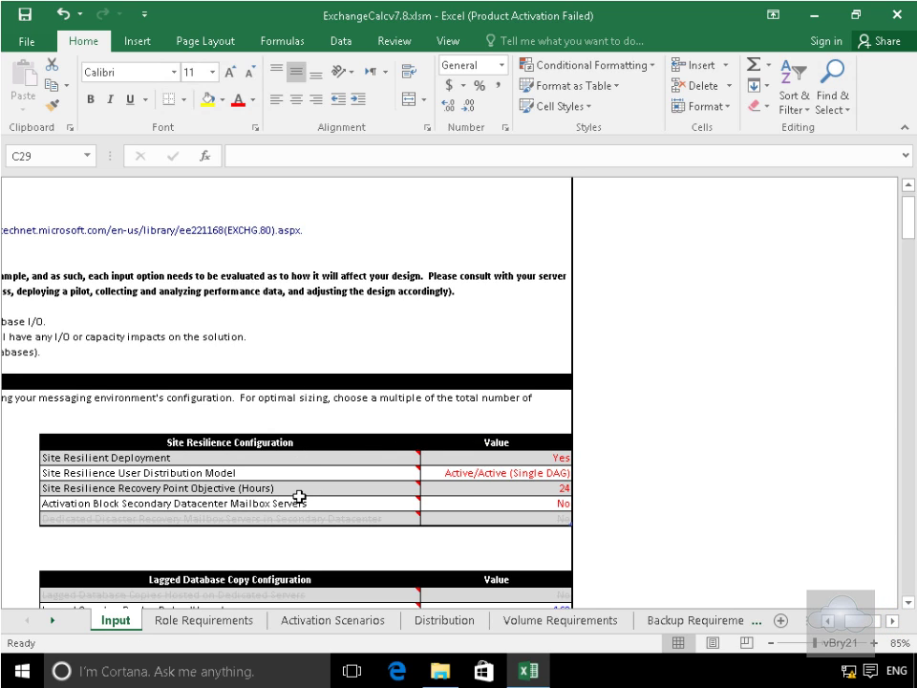
left_click(453, 474)
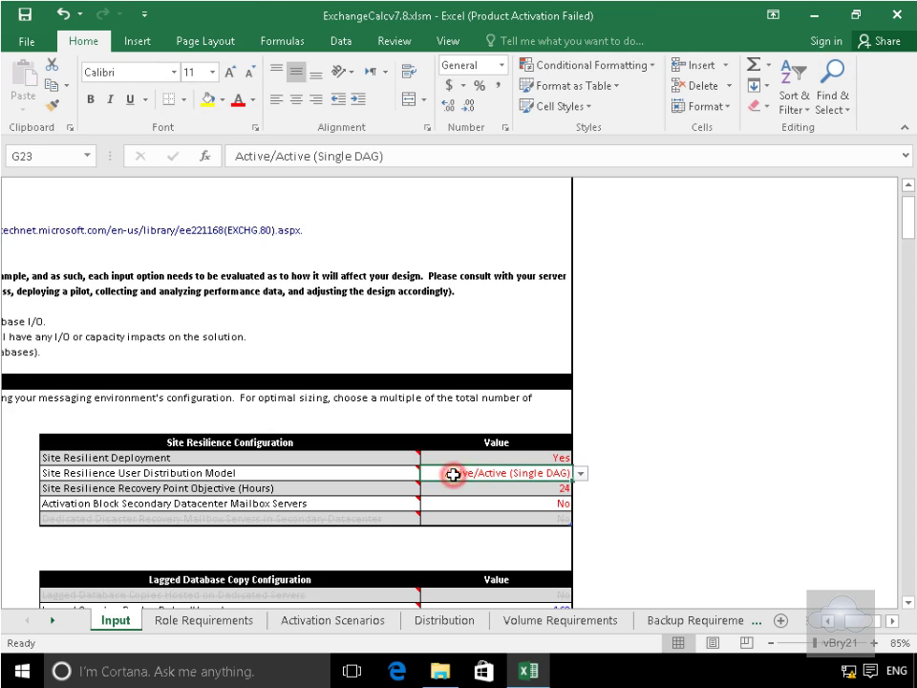
left_click(582, 478)
left_click(563, 473)
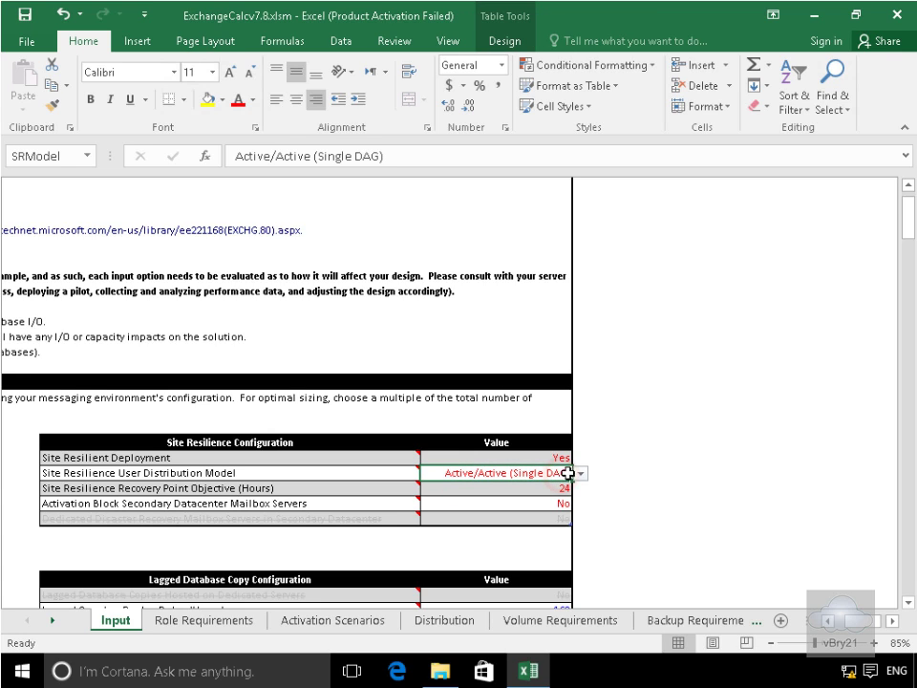
left_click(580, 473)
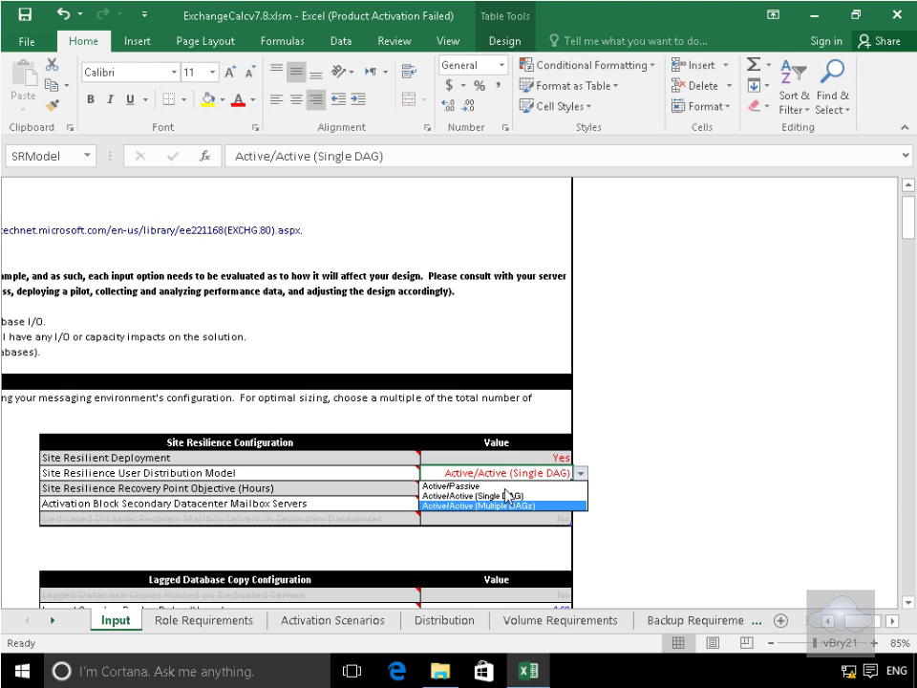
left_click(505, 486)
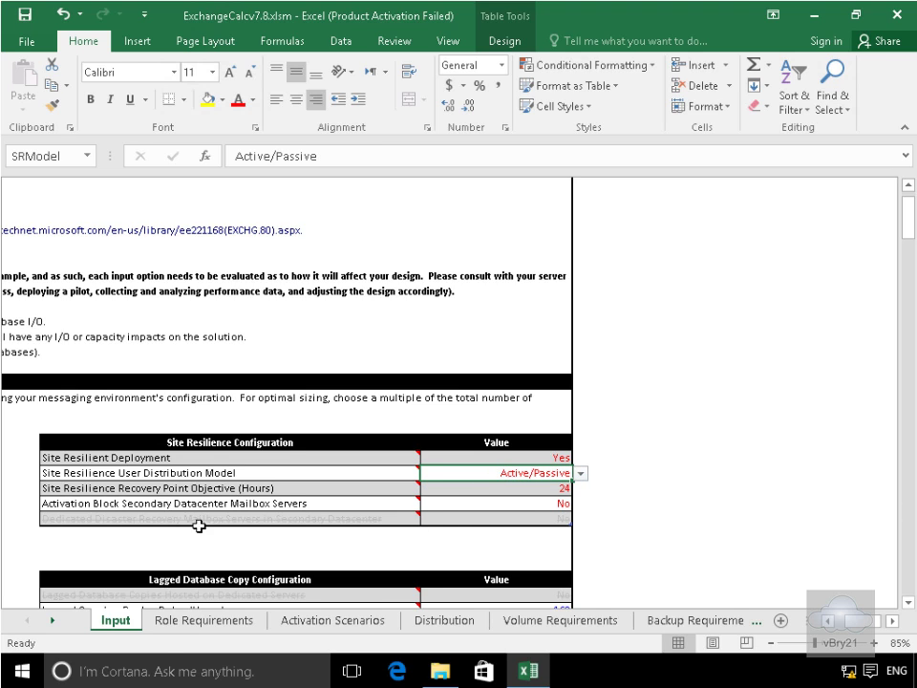
mouse_move(177, 499)
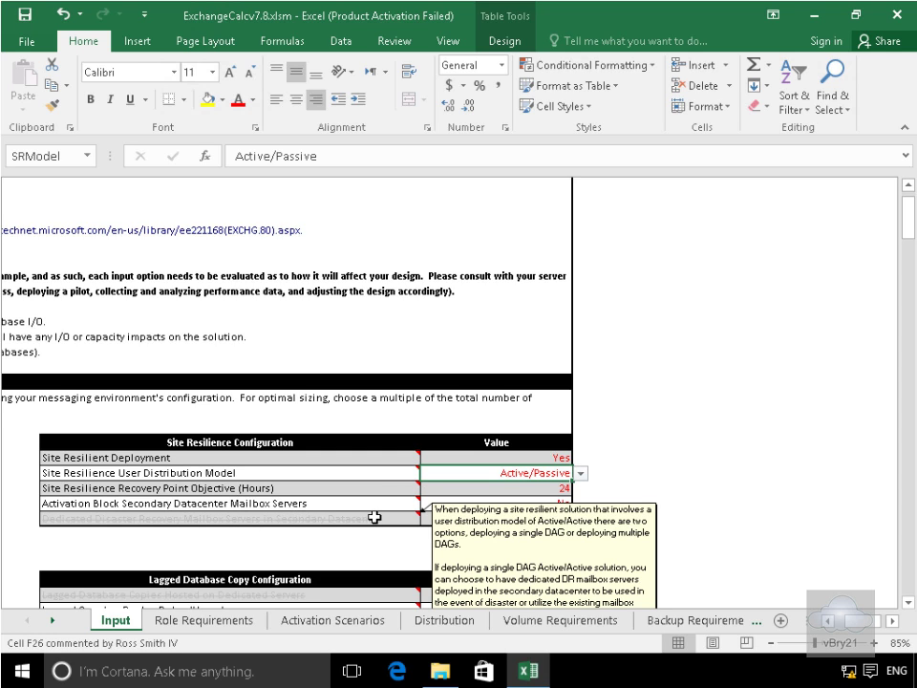
mouse_move(386, 498)
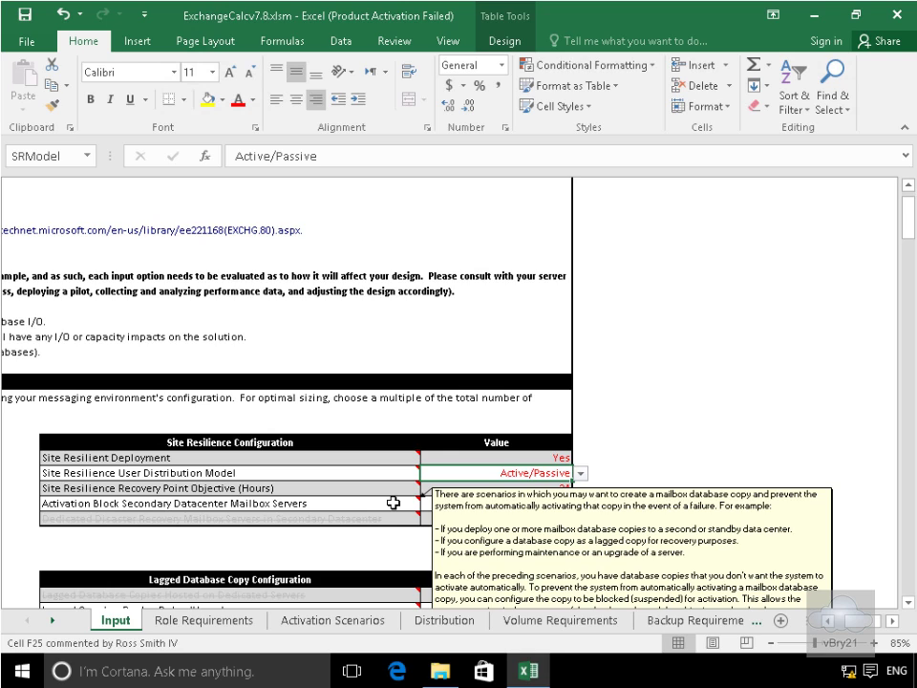
Choose 0 for Total Number of Lagged Database Copy Instances within DAG
left_click(828, 622)
left_click(827, 622)
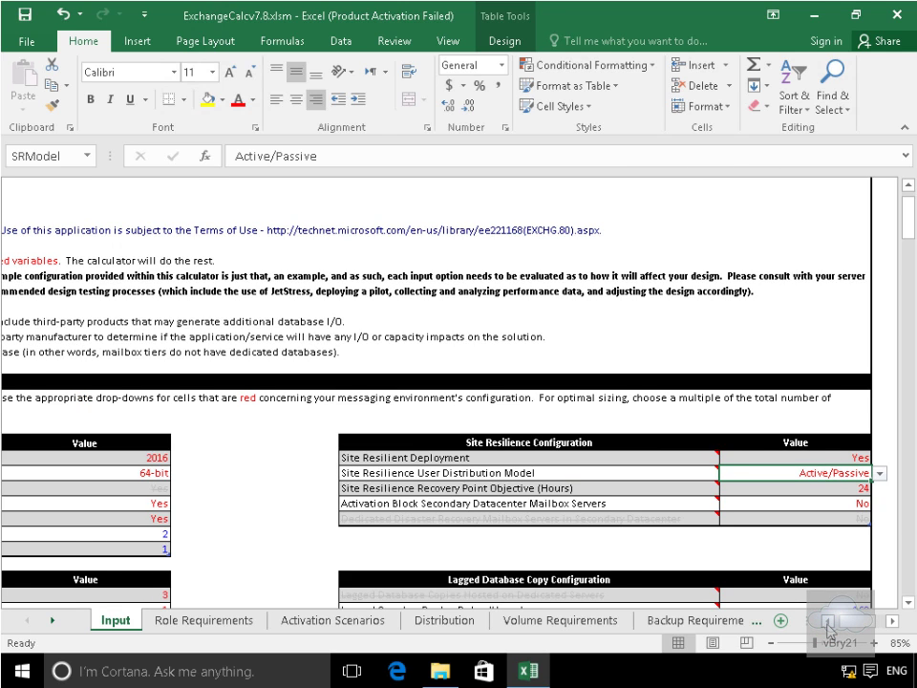
left_click(827, 622)
left_click(827, 622)
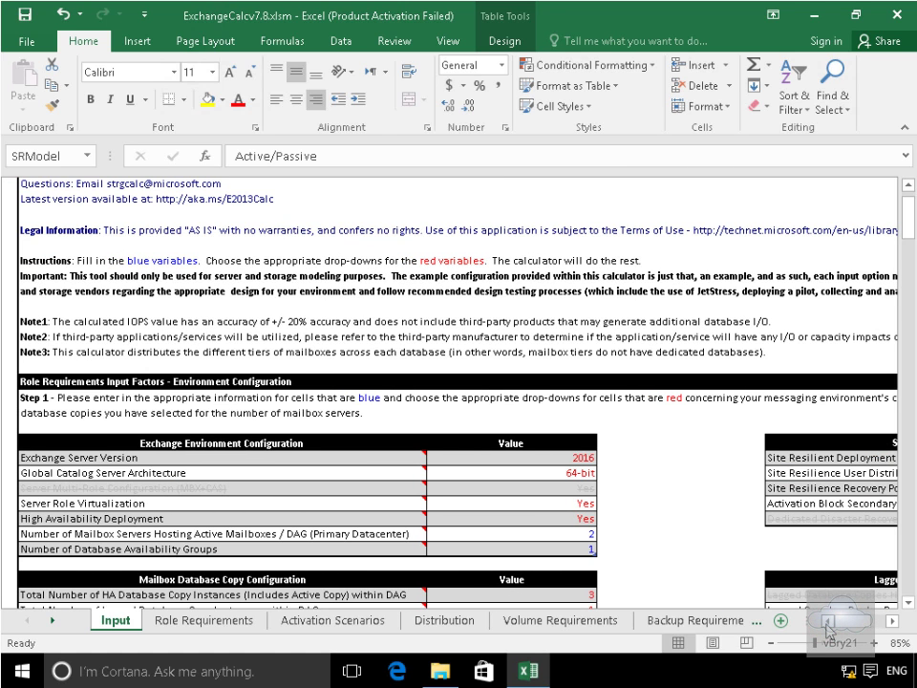
left_click(909, 603)
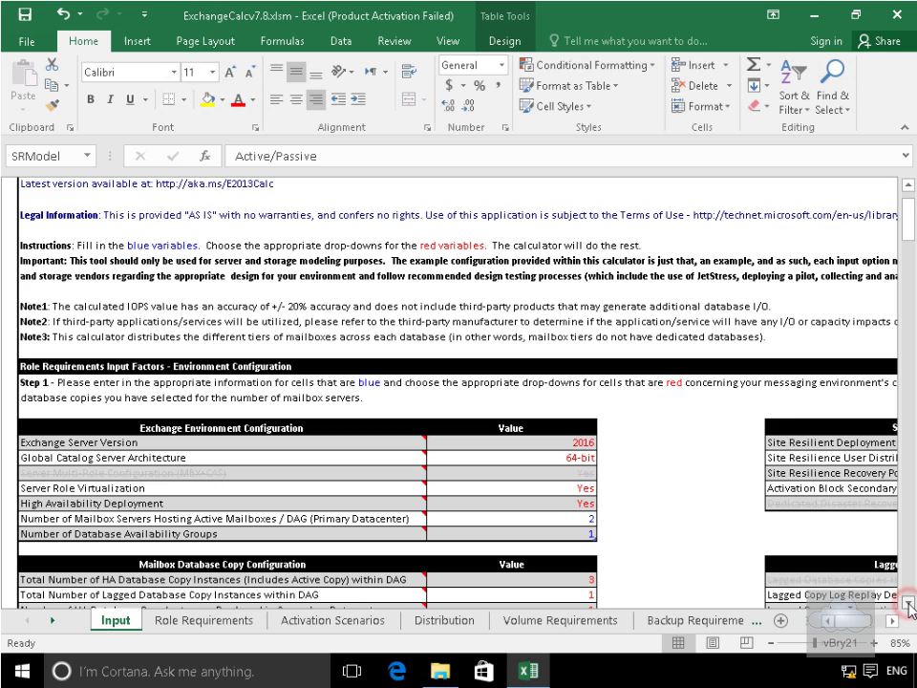
left_click(908, 603)
left_click(909, 603)
left_click(909, 603)
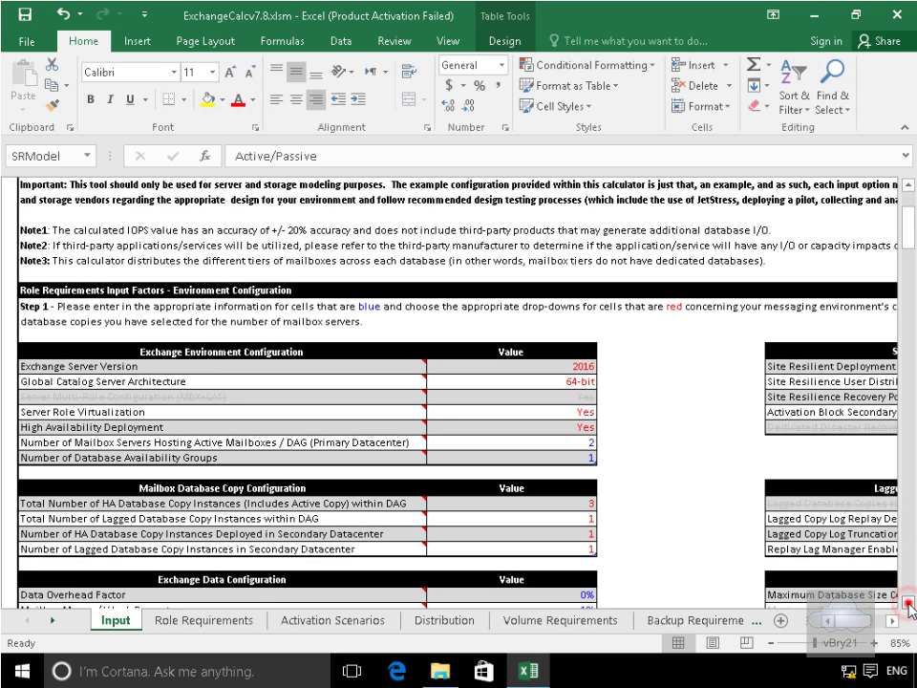
left_click(909, 603)
left_click(908, 602)
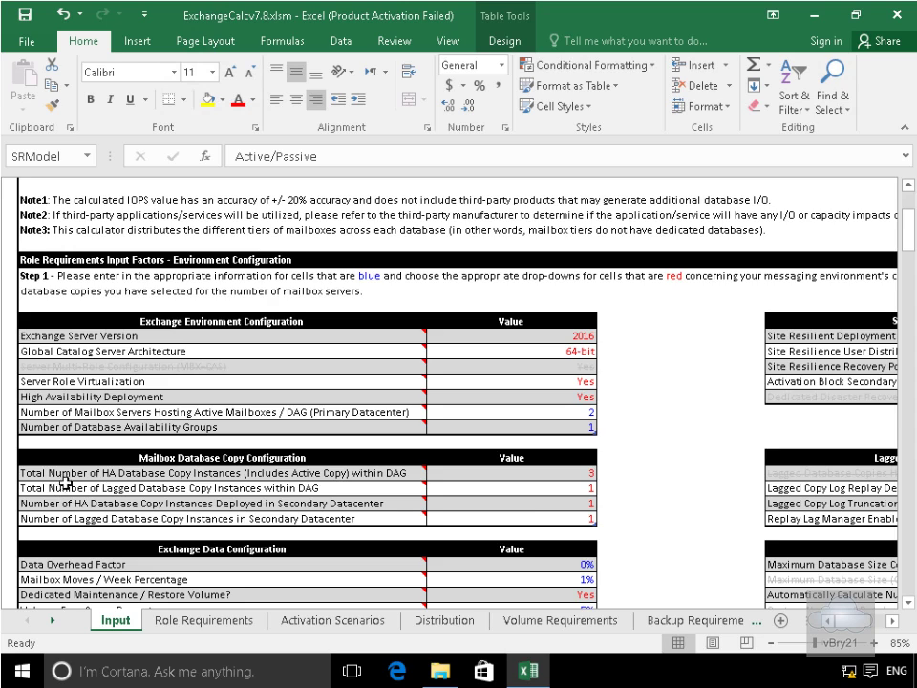
mouse_move(203, 478)
left_click(522, 488)
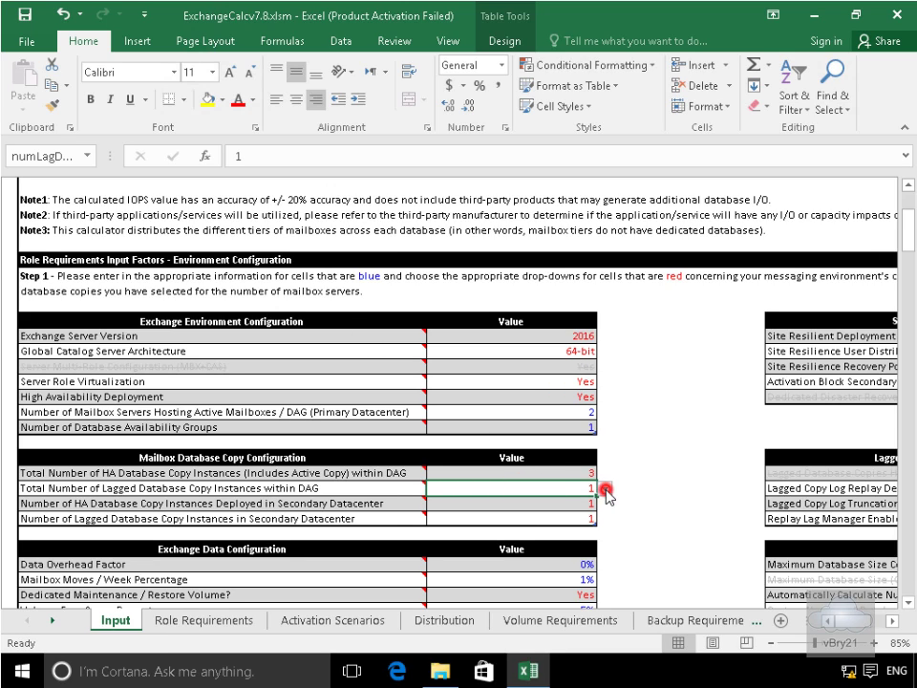
left_click(606, 489)
left_click(588, 503)
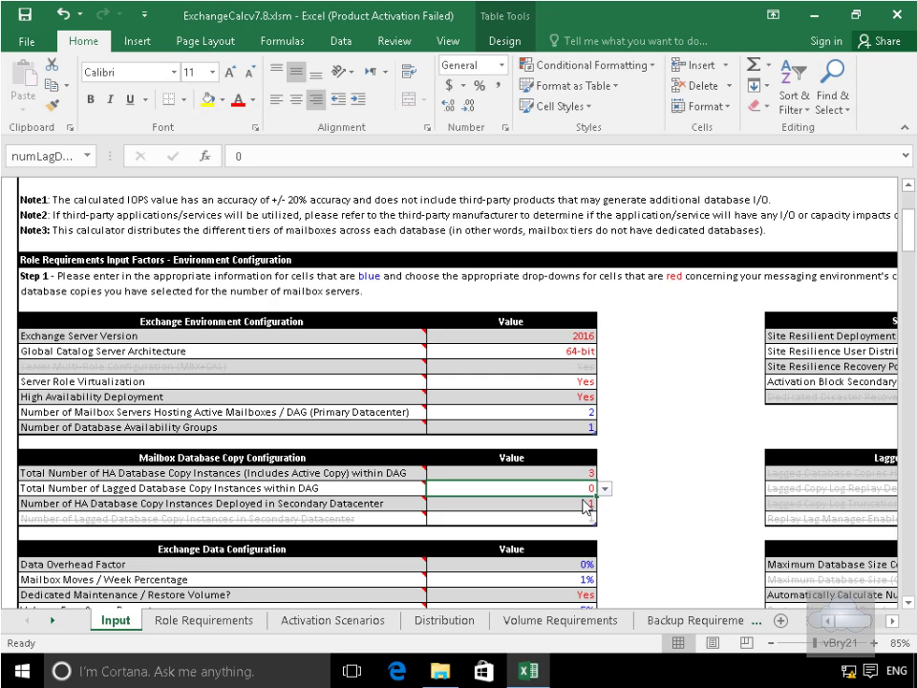
mouse_move(155, 513)
left_click(890, 622)
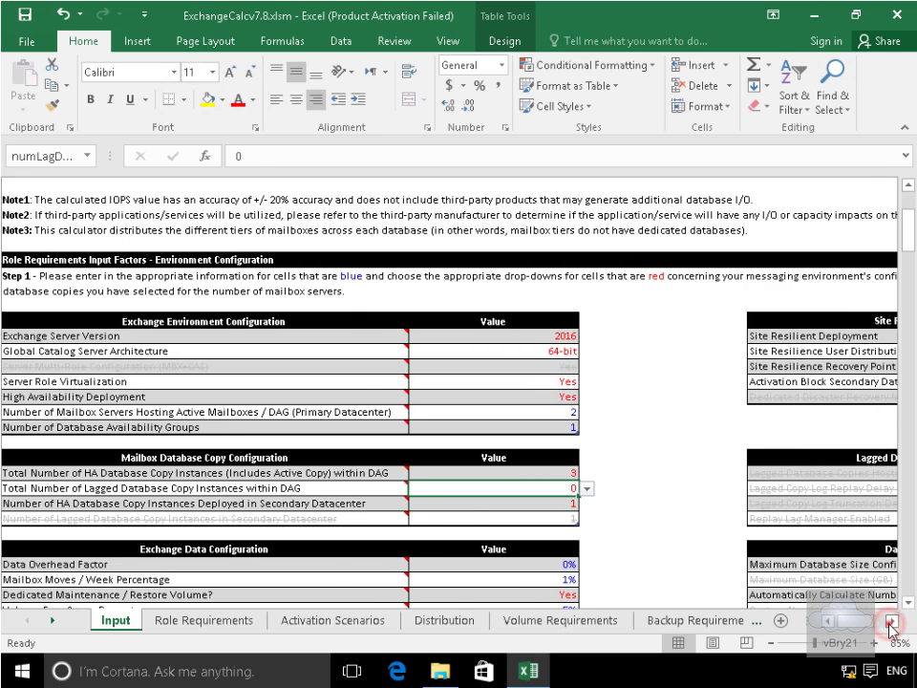
left_click_drag(891, 622, 891, 622)
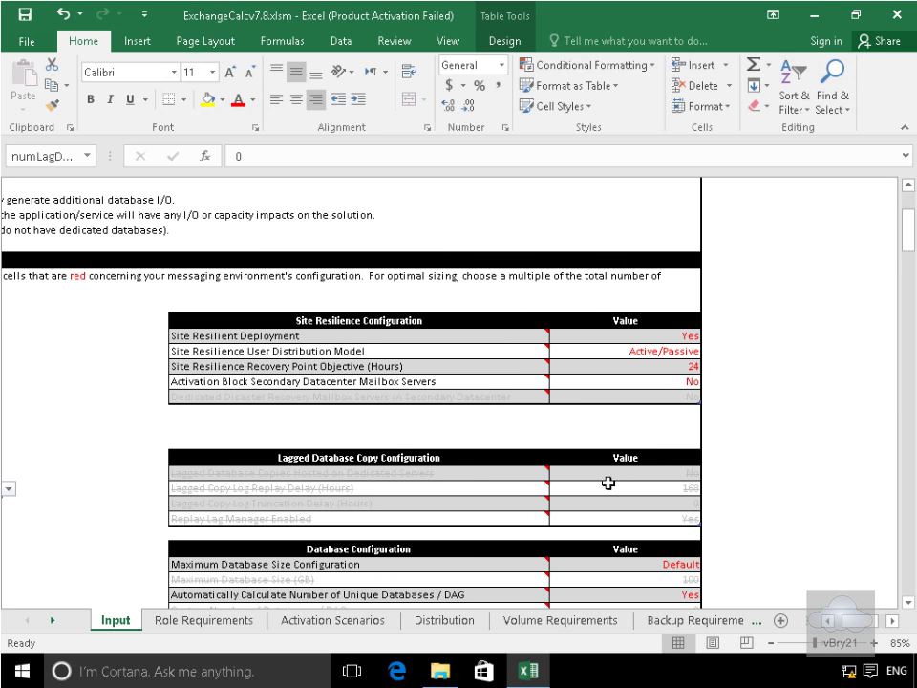
left_click(827, 621)
left_click_drag(828, 621, 827, 621)
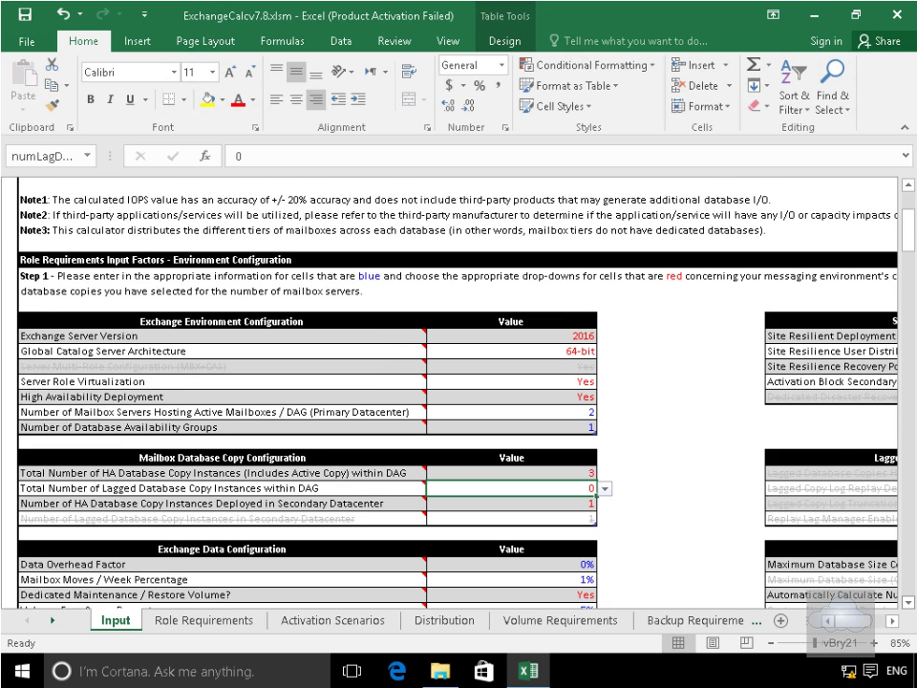
left_click_drag(911, 602, 906, 604)
Set the Data Overhead Factor to 25%
mouse_move(174, 403)
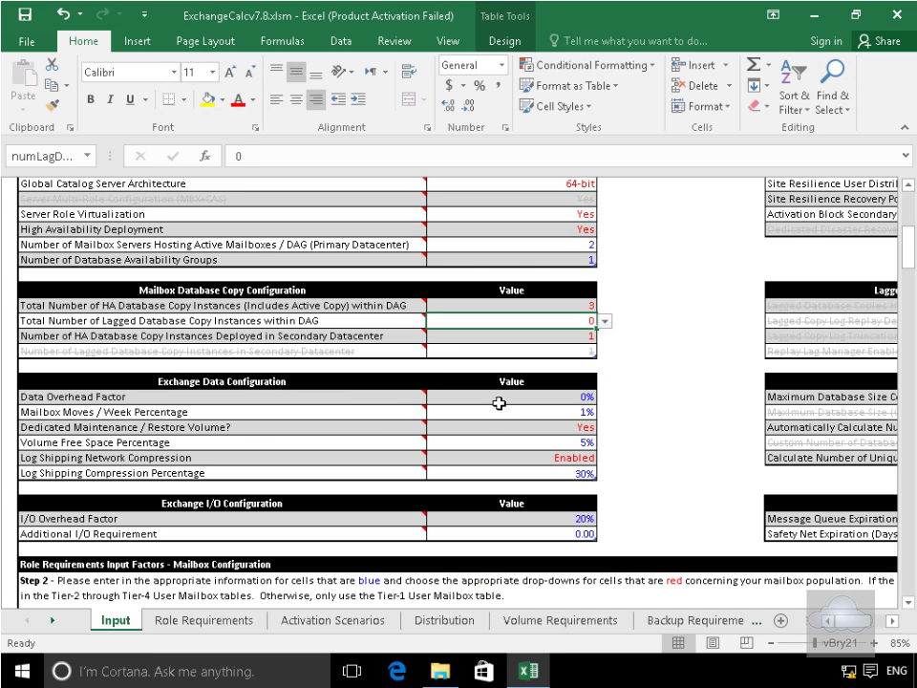
left_click(519, 399)
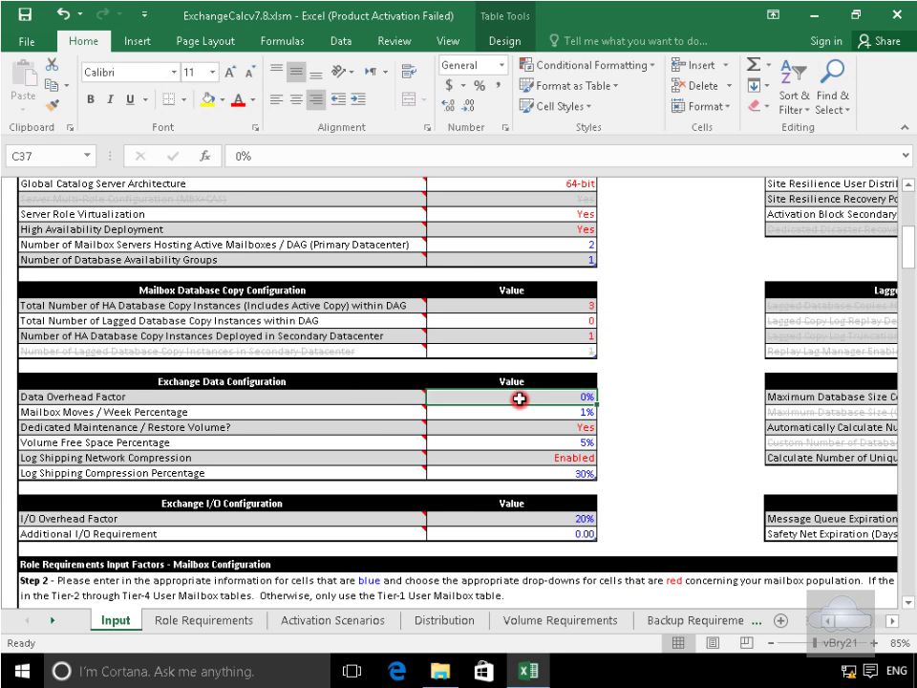
left_click(240, 158)
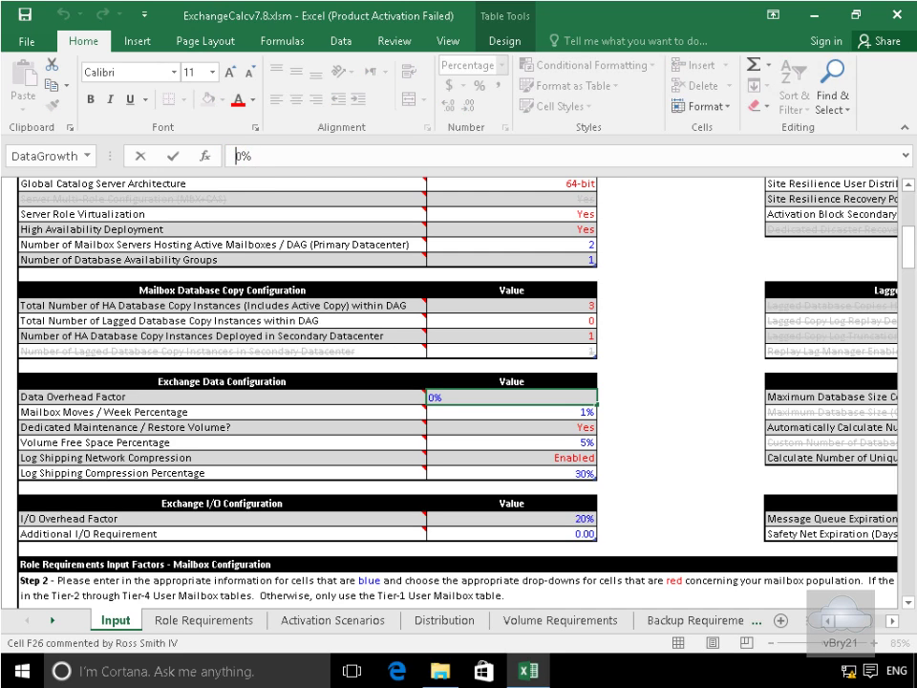
left_click(241, 154)
key("BackSpace")
type("2")
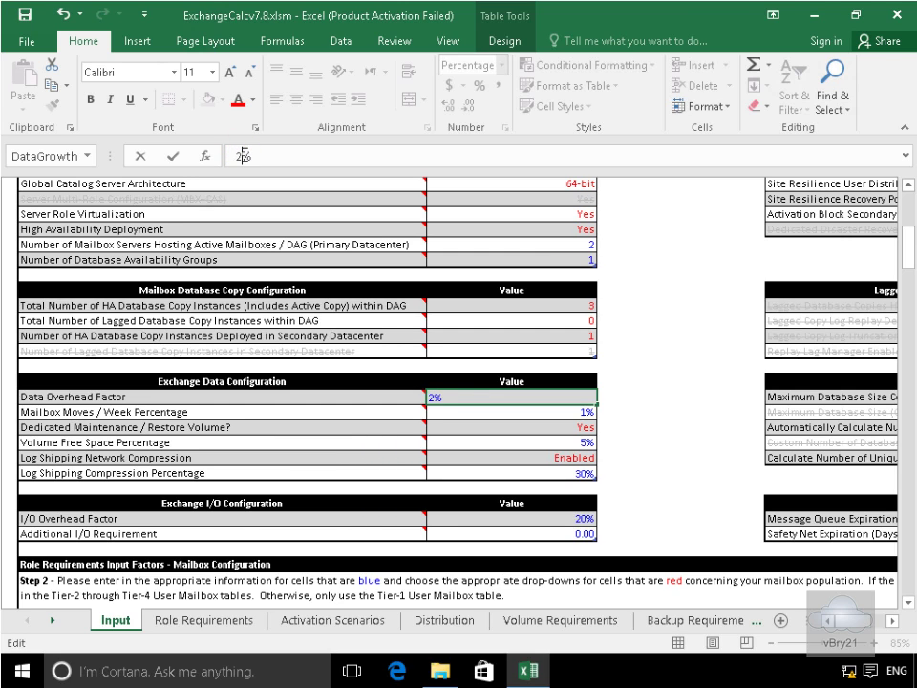
type("5")
left_click(442, 414)
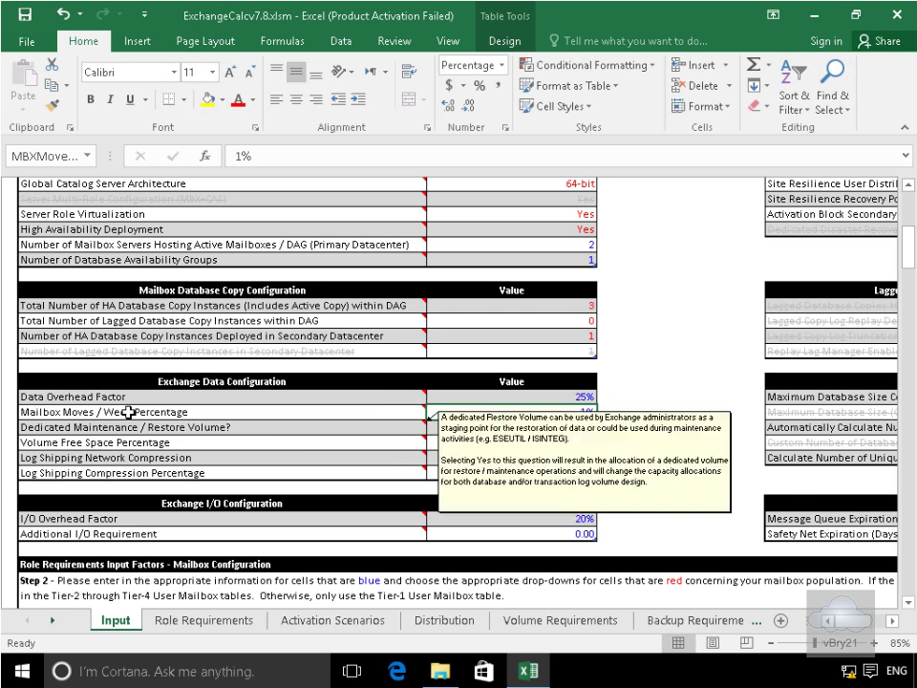
Change the Volume Free Space Percentage from 5% to 10%
mouse_move(288, 445)
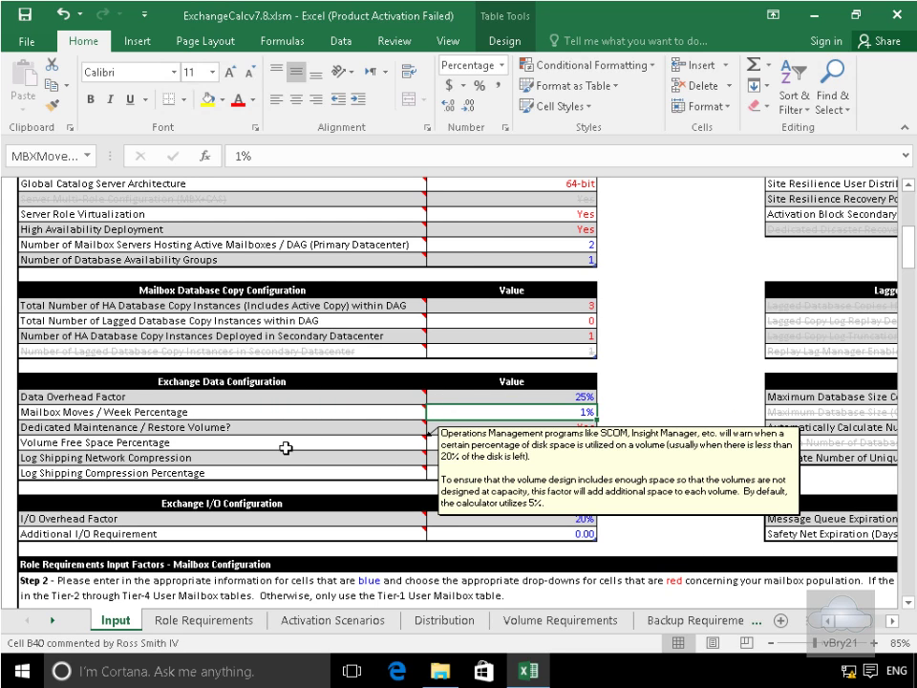
mouse_move(271, 467)
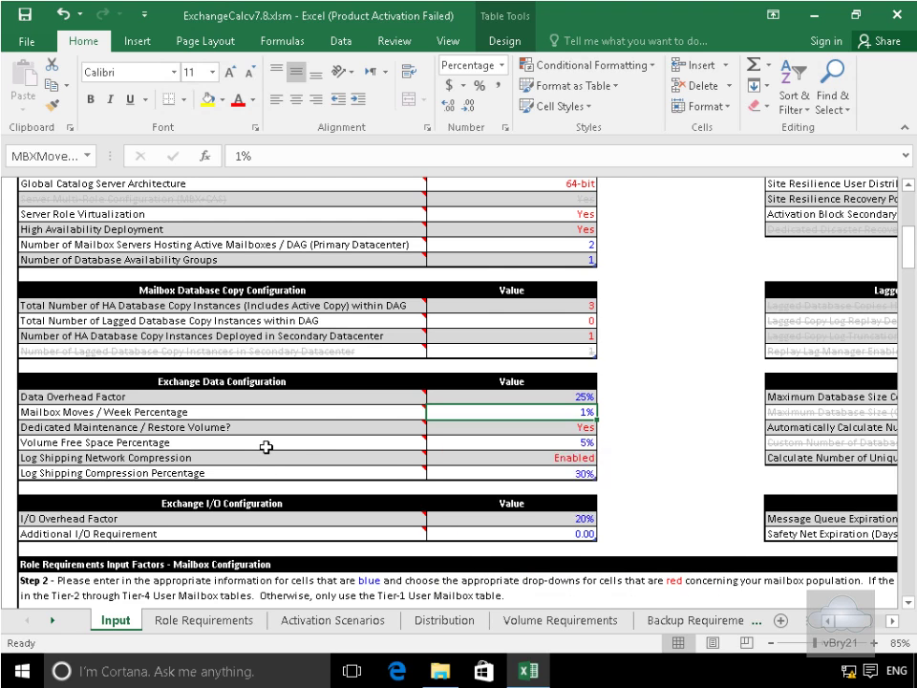
left_click(443, 442)
left_click(241, 155)
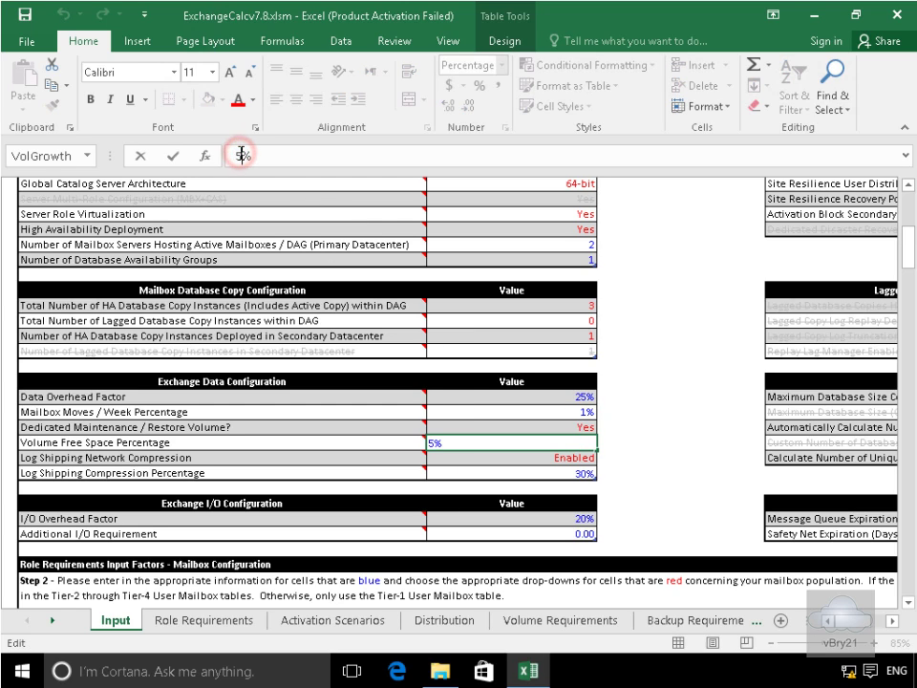
key("BackSpace")
type("10")
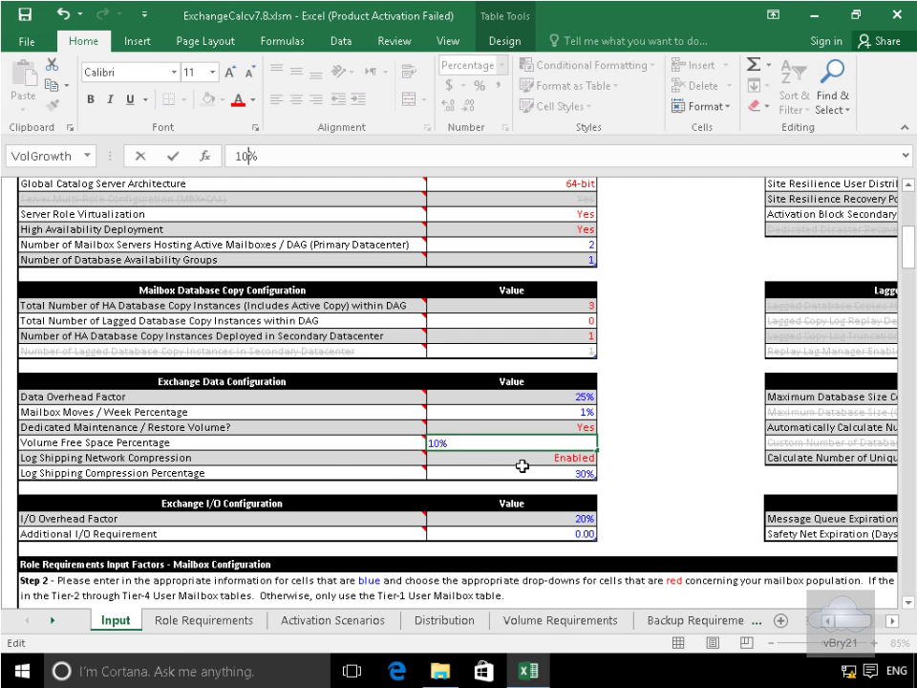
left_click(898, 623)
left_click(898, 623)
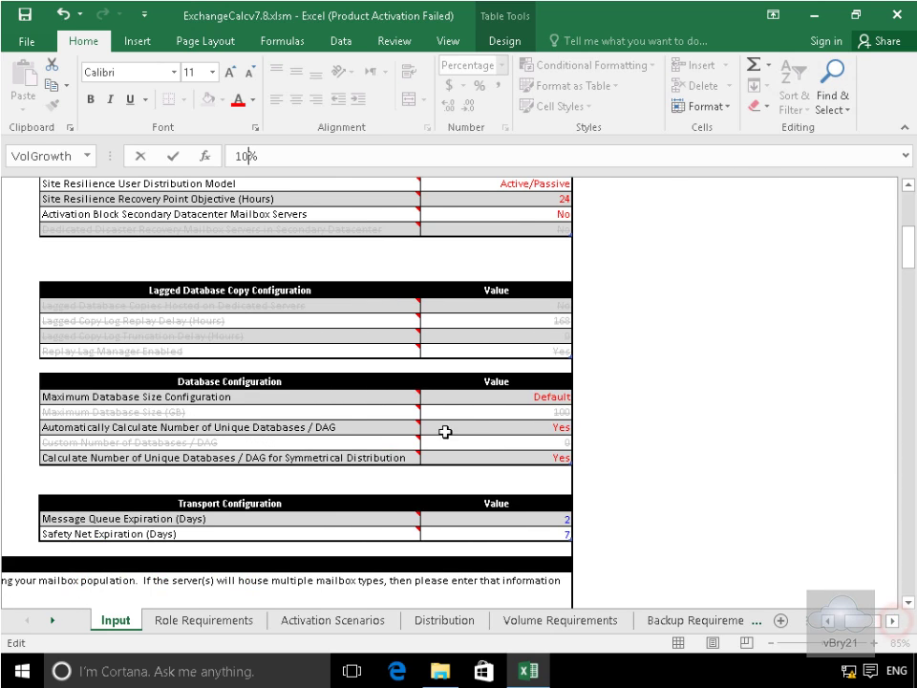
mouse_move(292, 402)
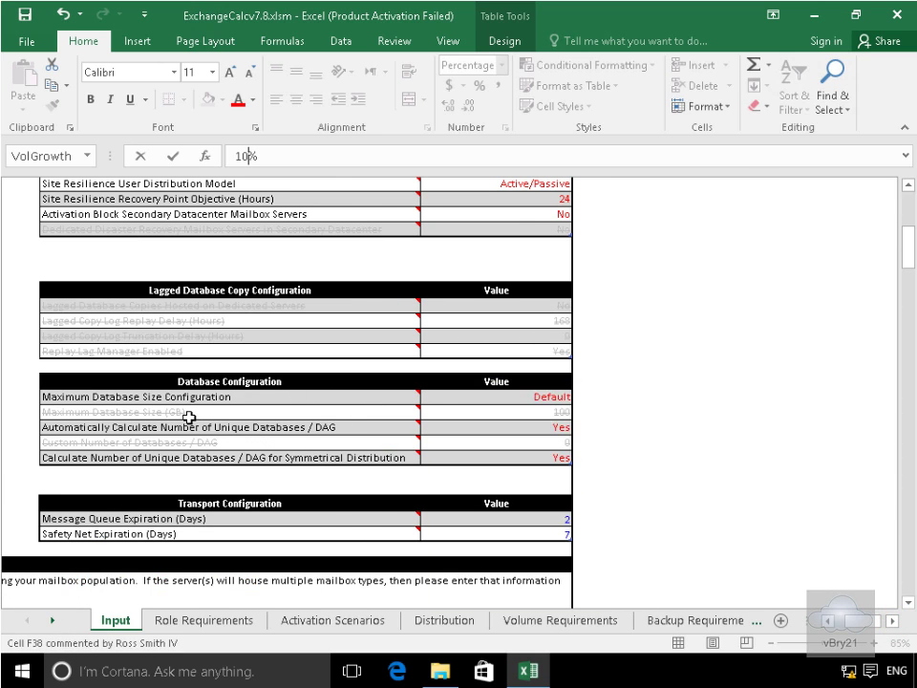
mouse_move(205, 452)
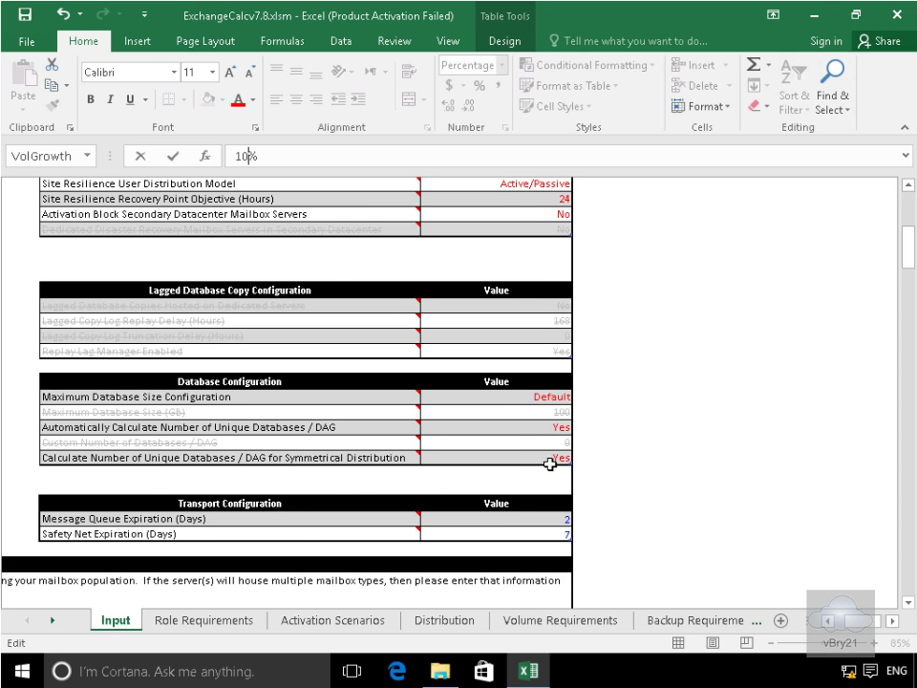
left_click(827, 621)
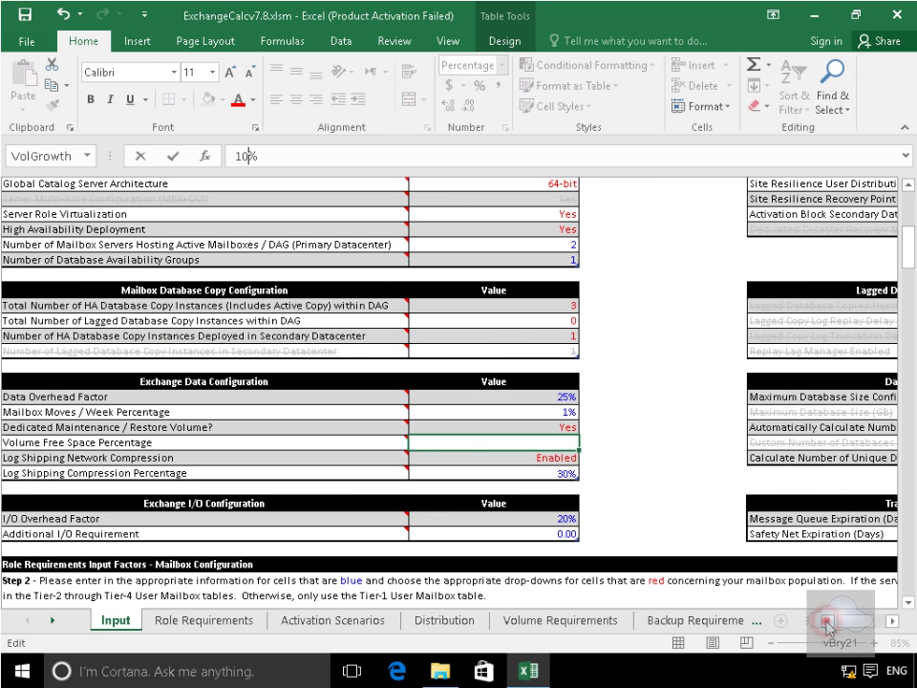
left_click(828, 621)
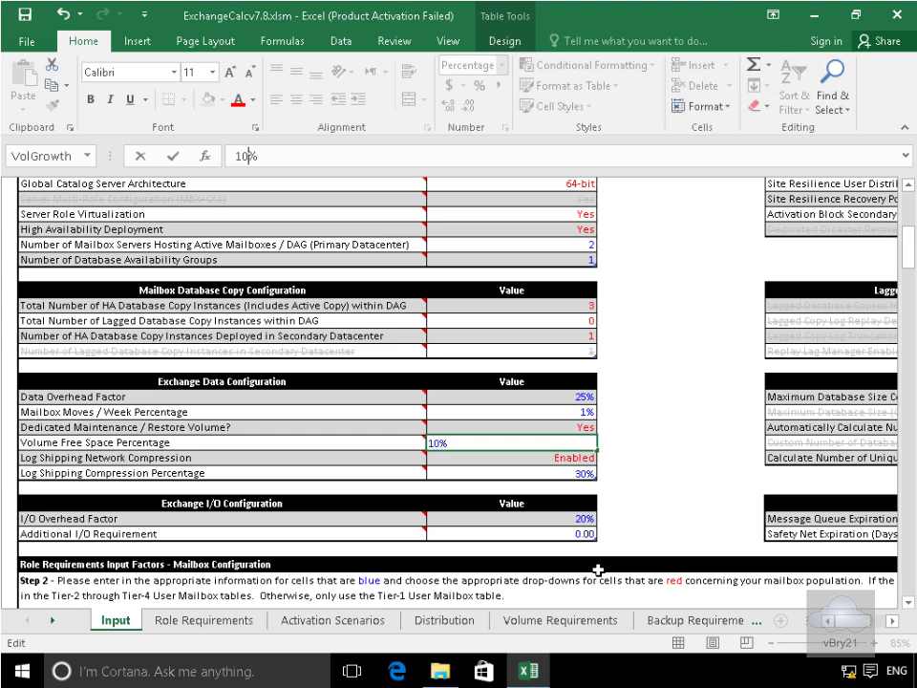
left_click(890, 621)
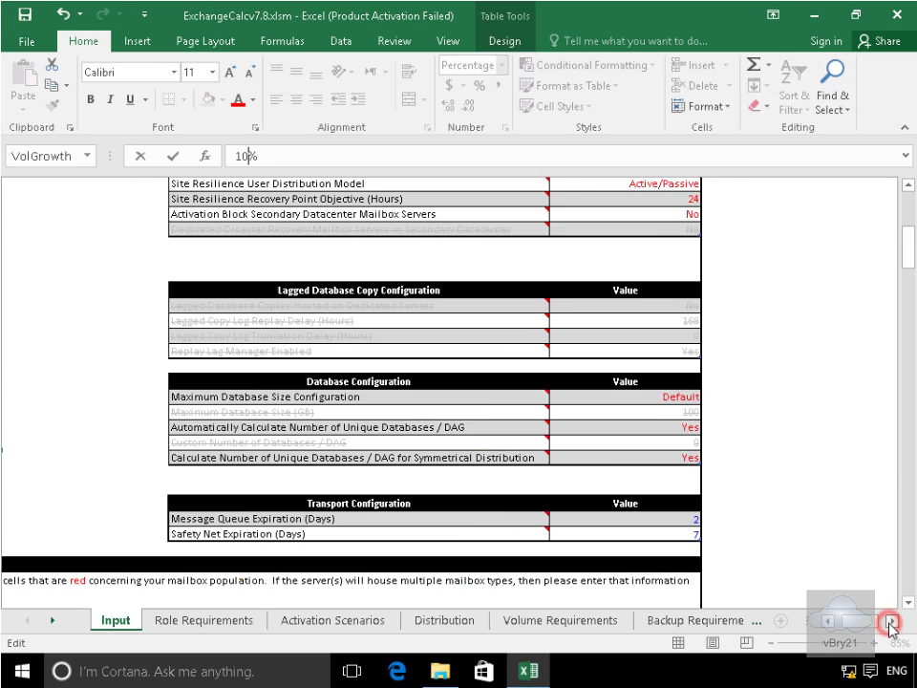
left_click(827, 621)
left_click(827, 621)
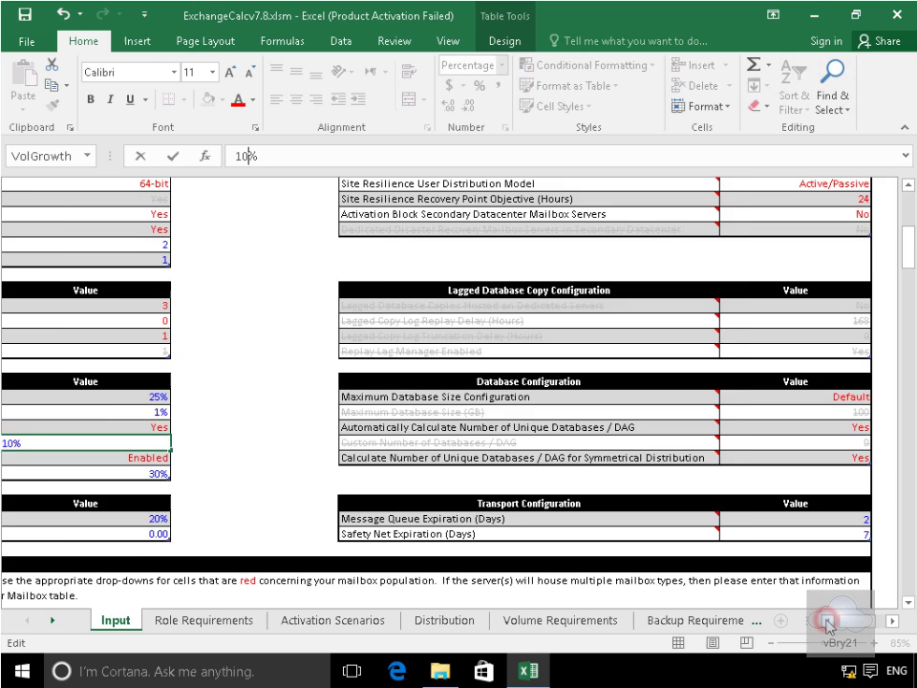
left_click(827, 621)
left_click_drag(908, 603, 910, 606)
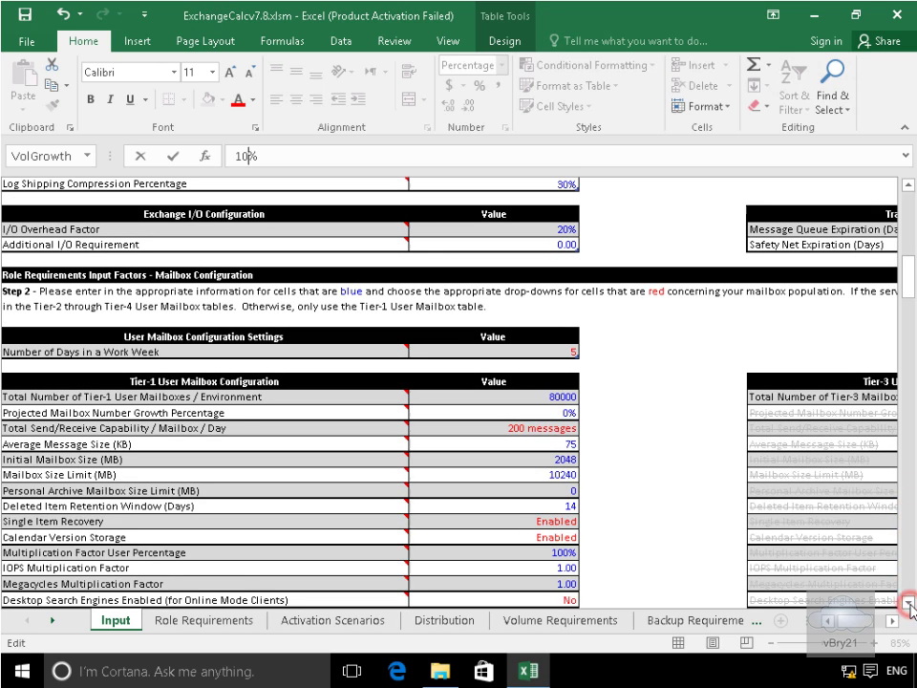
Change the Tier-1 total mailbox count from 80000 to 400
left_click(910, 604)
left_click(910, 604)
left_click(910, 603)
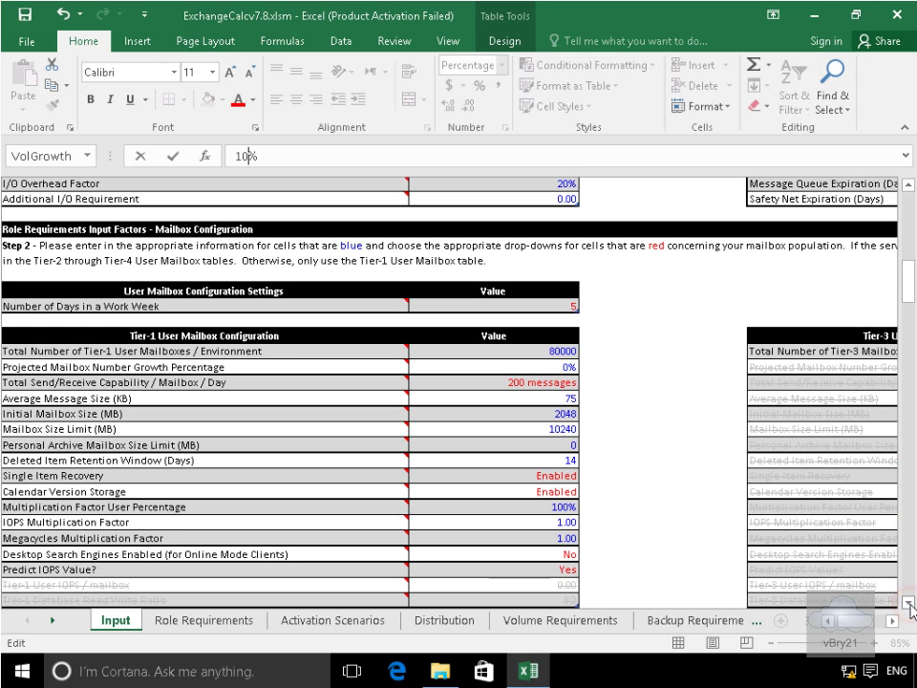
left_click(910, 604)
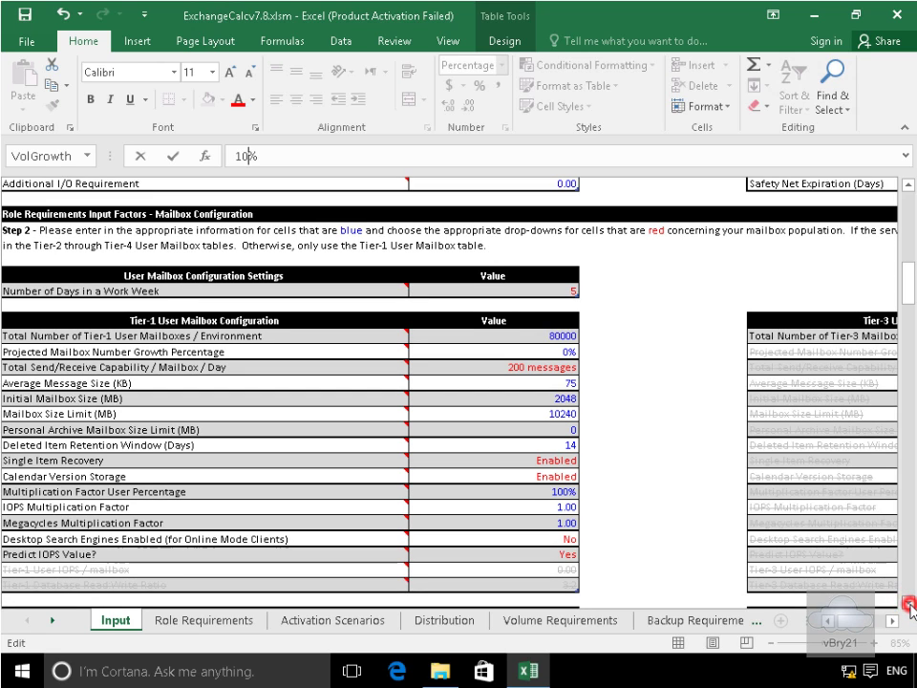
left_click(910, 604)
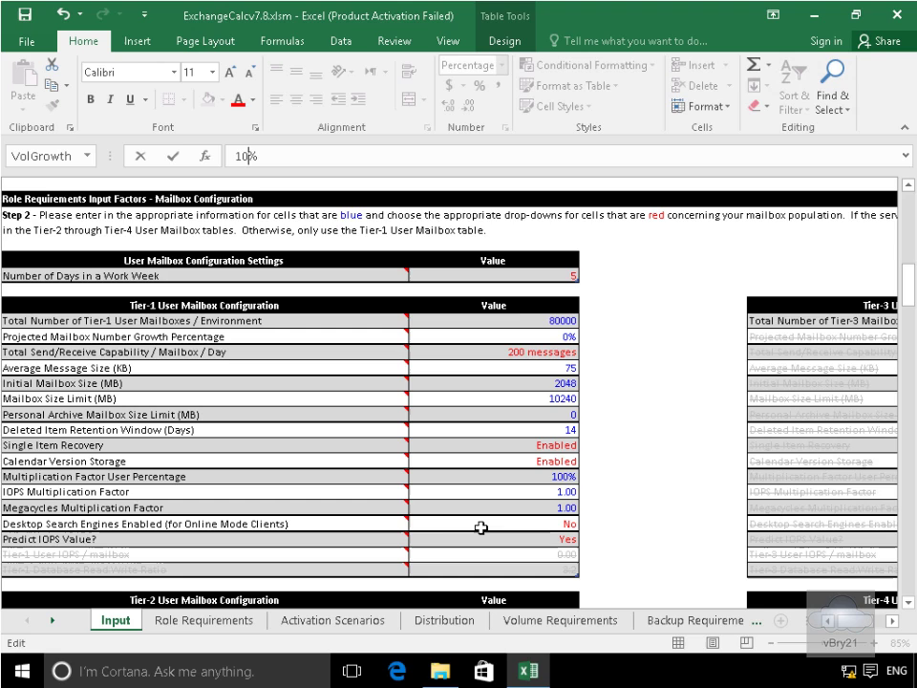
mouse_move(141, 323)
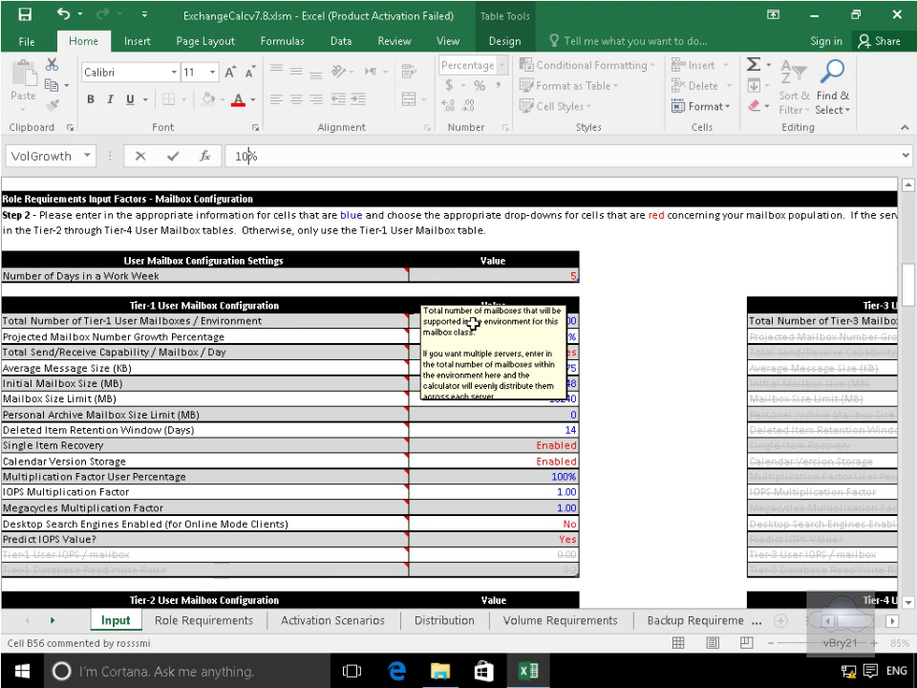
left_click(563, 320)
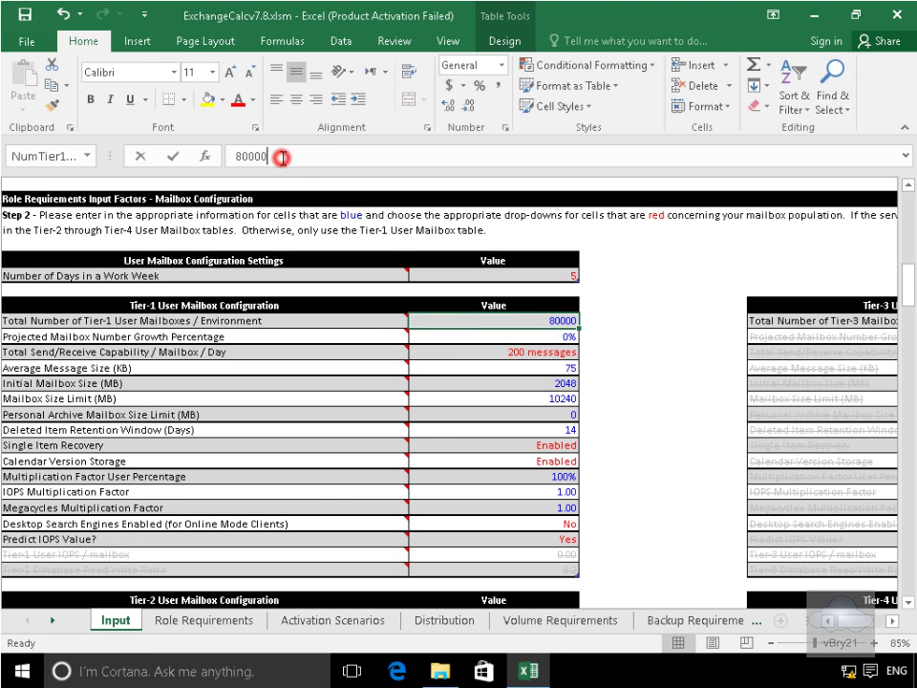
left_click(283, 156)
key("BackSpace")
key("BackSpace")
key("BackSpace")
key("BackSpace")
key("BackSpace")
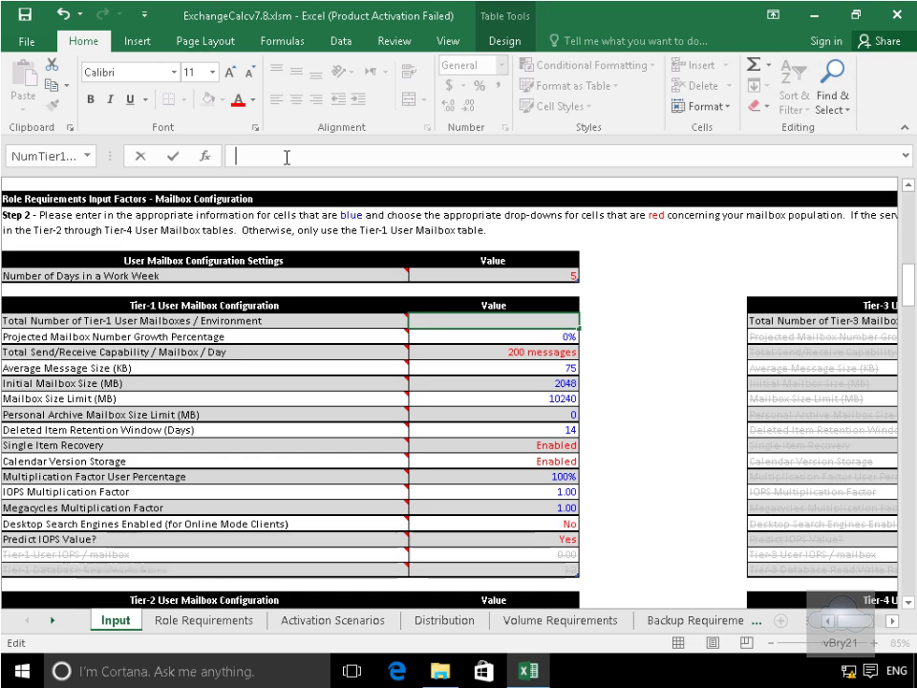
type("400")
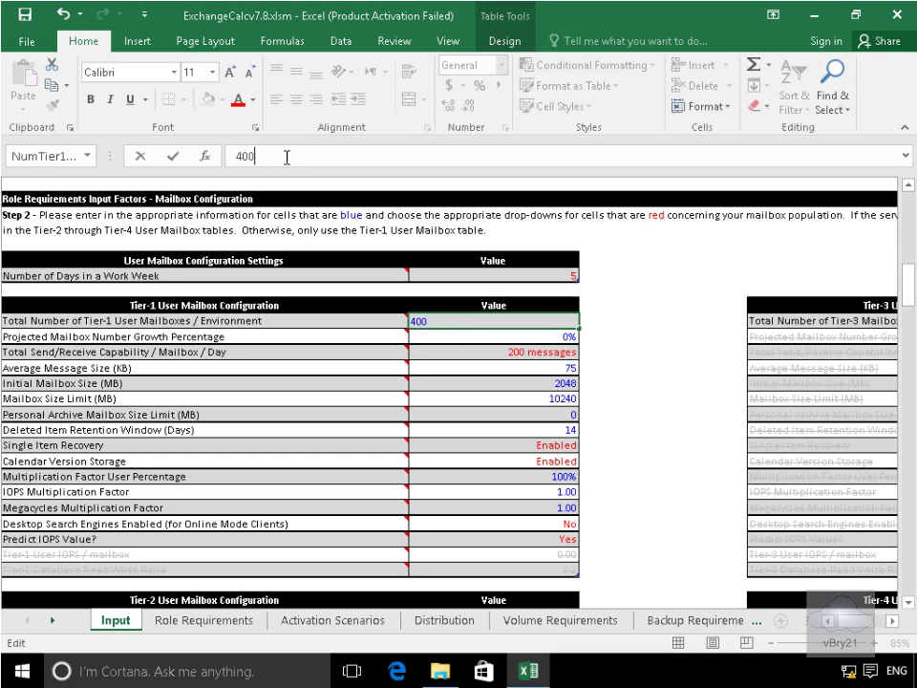
left_click(446, 337)
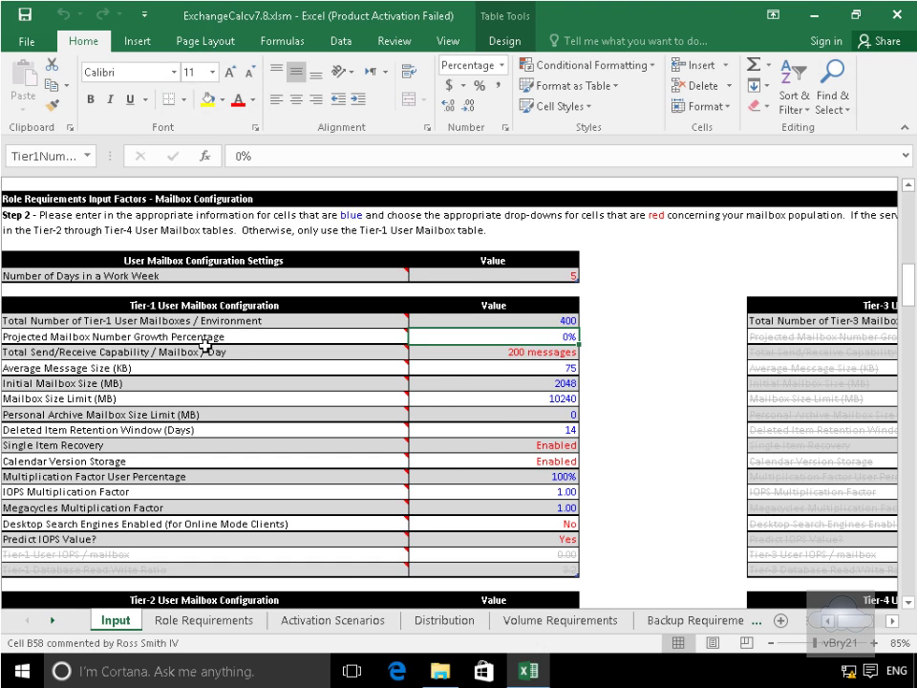
Set Tier-1 messages sent/received per day from 200 to 300
mouse_move(204, 346)
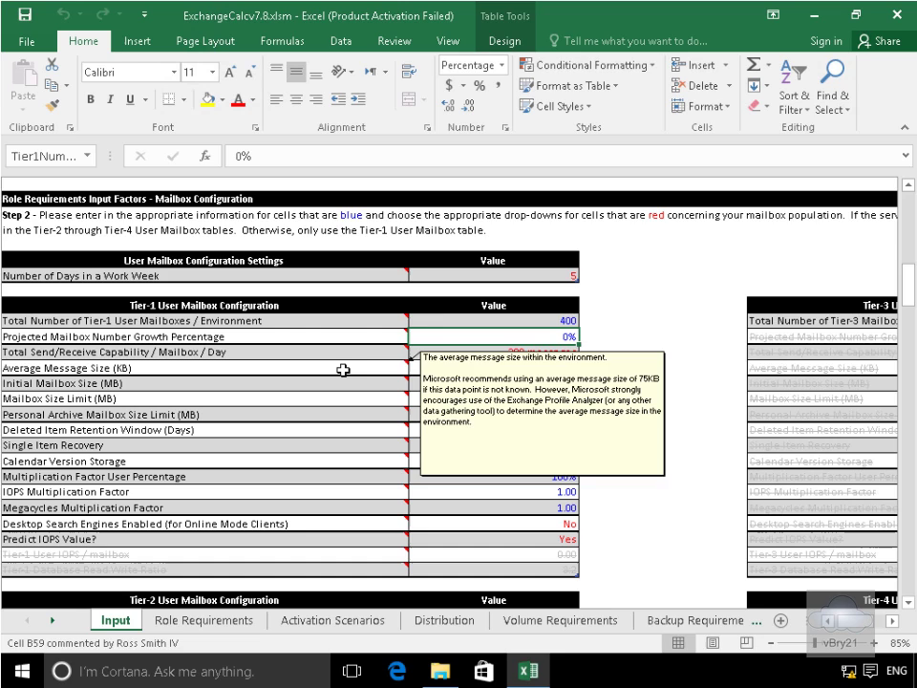
left_click(441, 351)
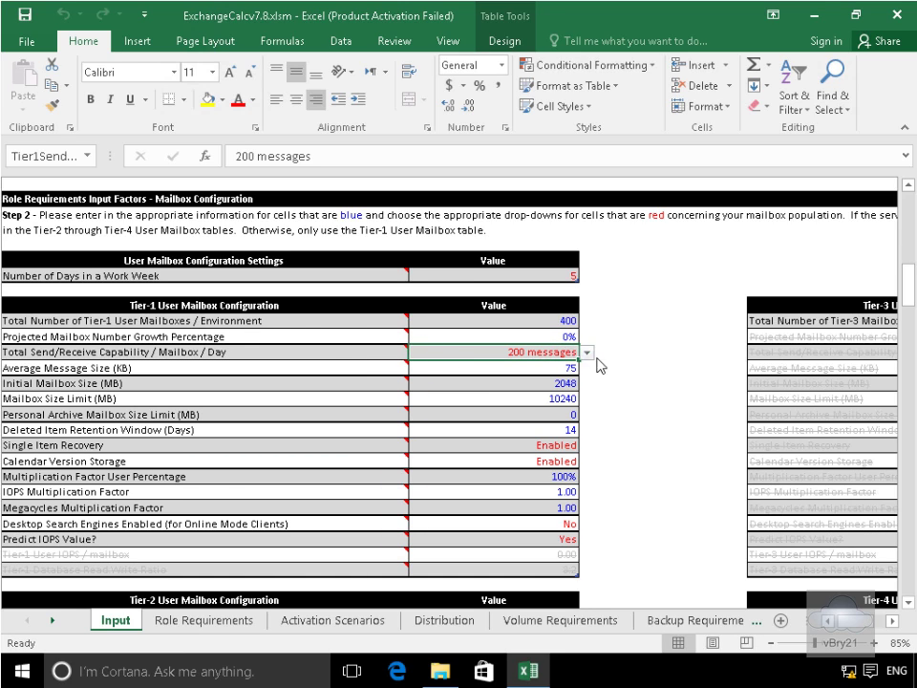
left_click(592, 352)
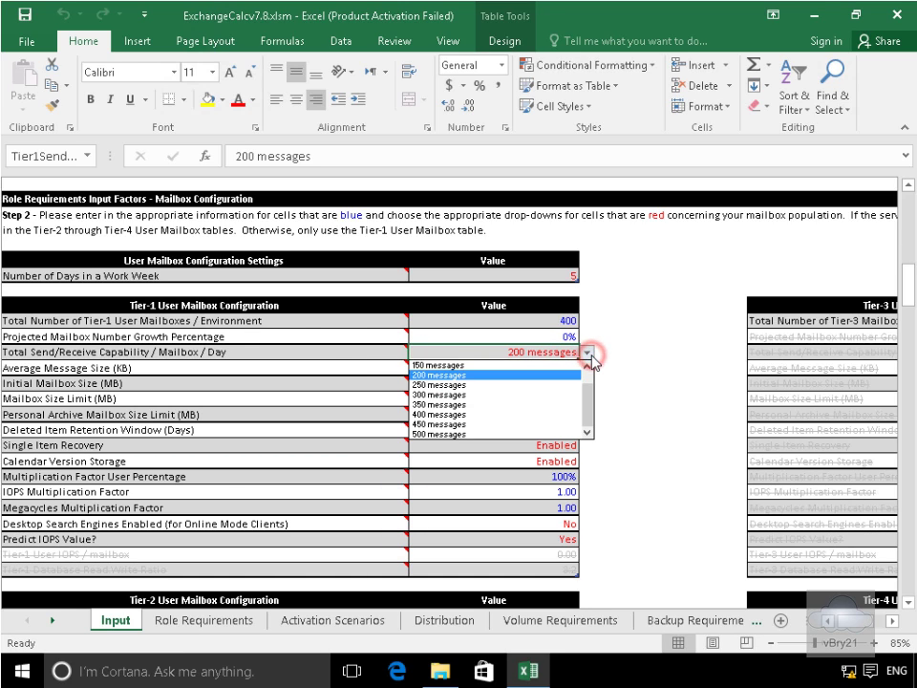
left_click(531, 396)
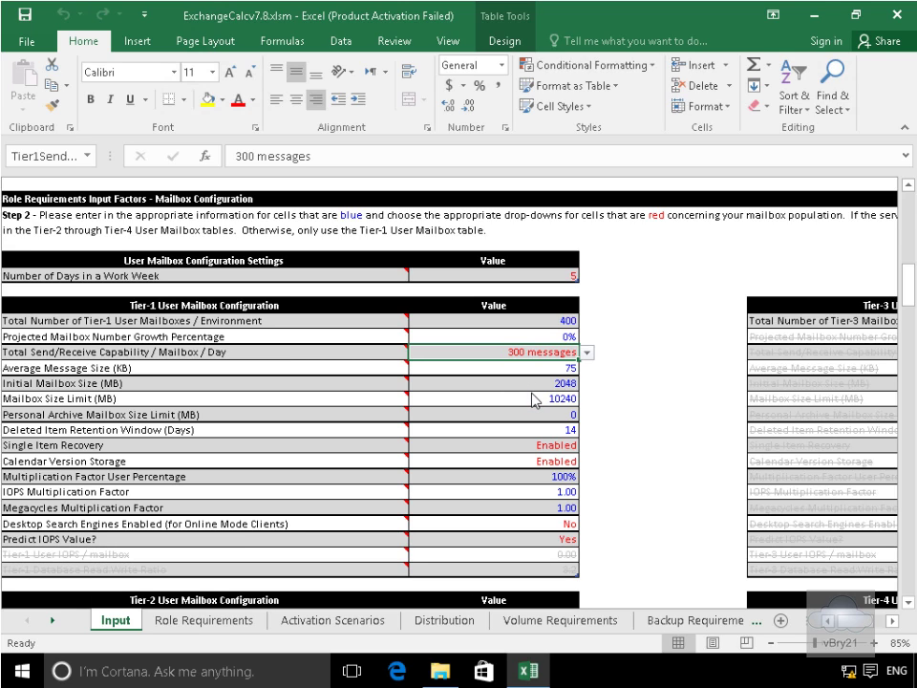
Set Tier-1 average message size to 150 KB and initial mailbox size to 10240 MB
left_click(573, 368)
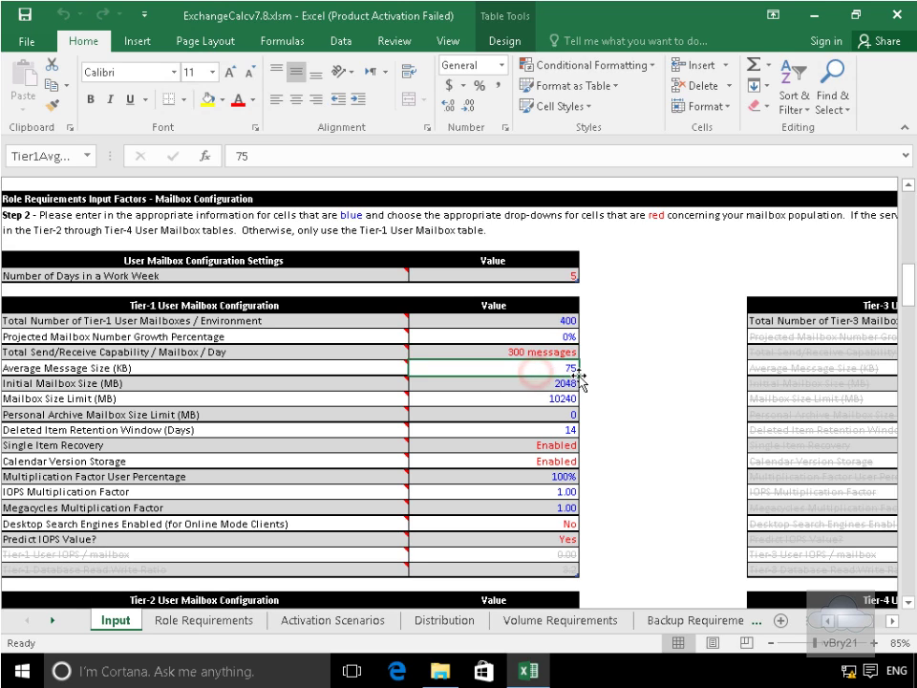
left_click(292, 158)
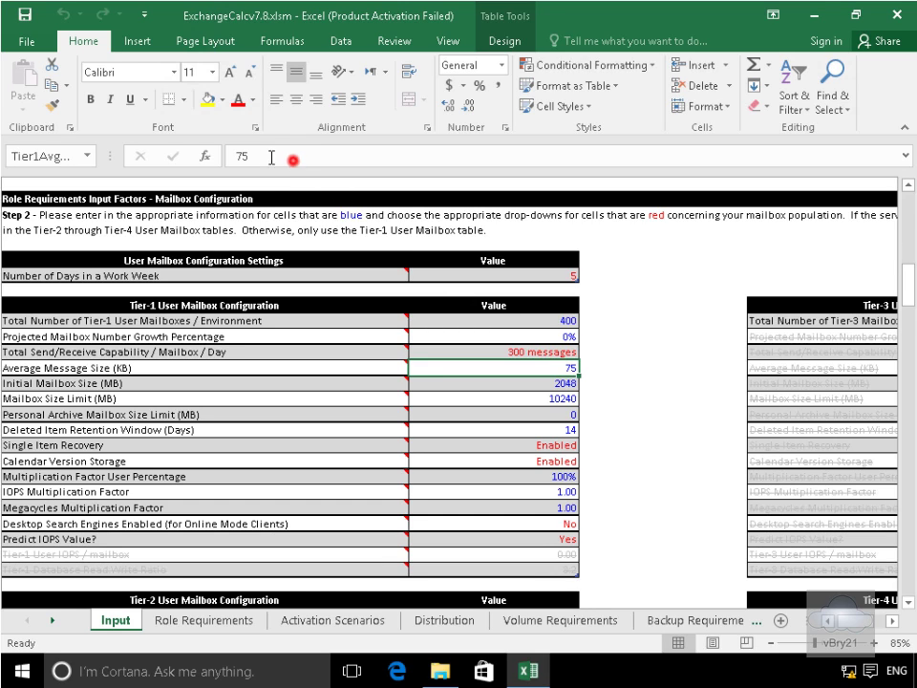
left_click_drag(233, 158, 232, 157)
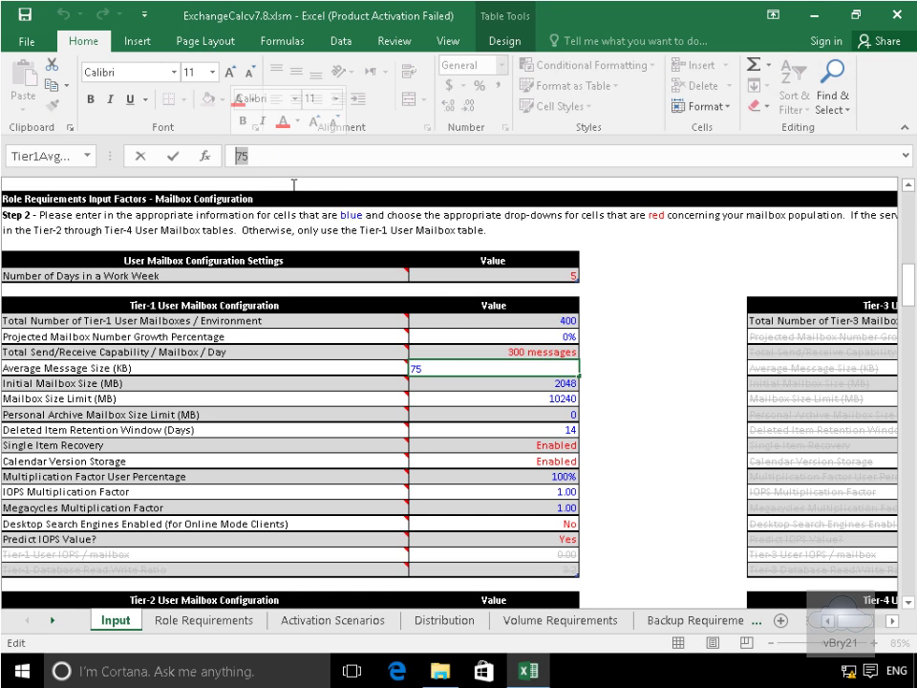
type("150")
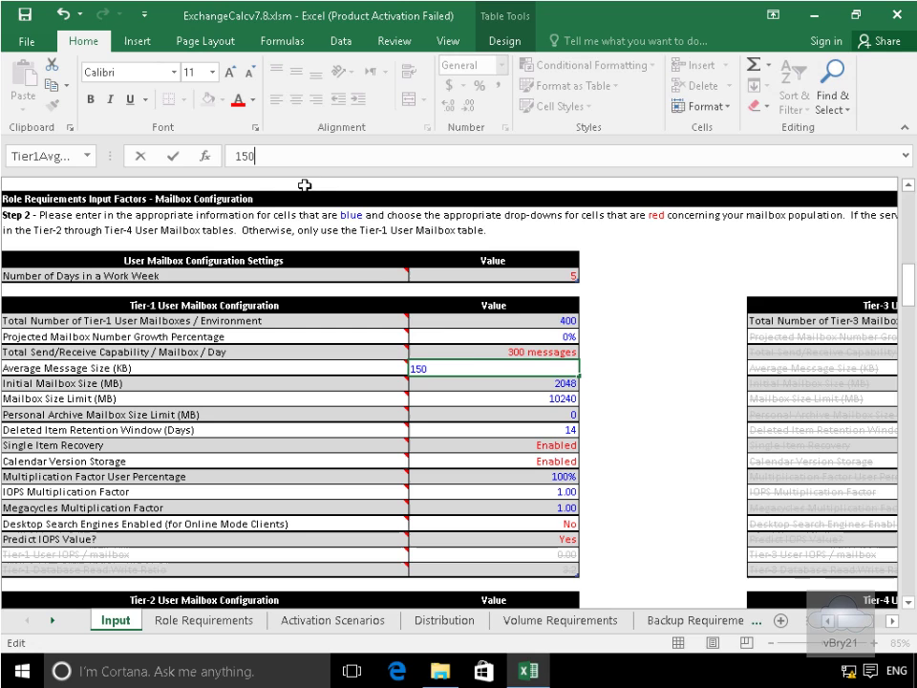
left_click(518, 384)
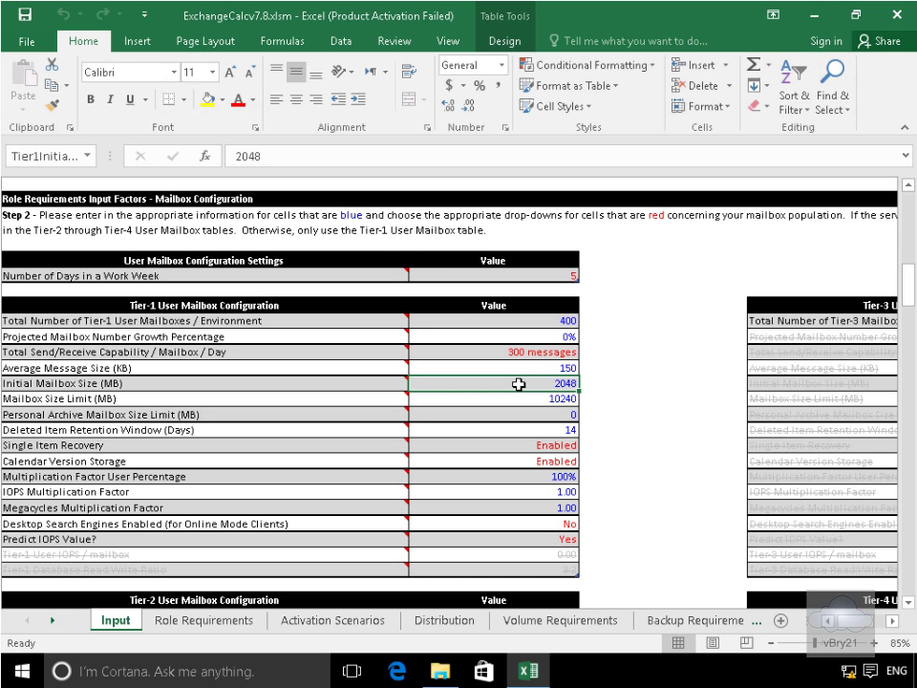
left_click(277, 156)
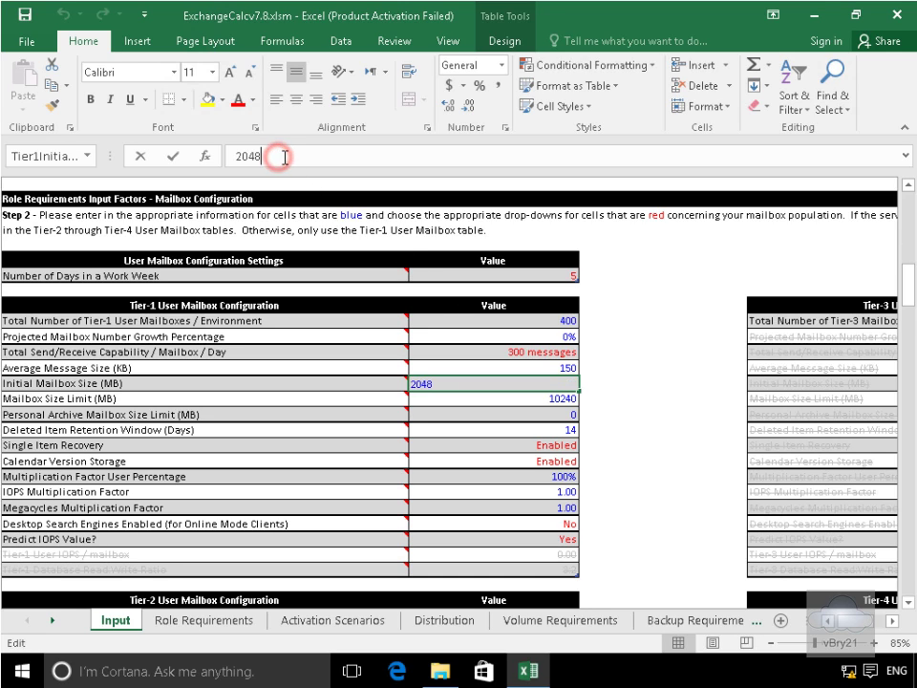
key("BackSpace")
key("BackSpace")
key("BackSpace")
key("BackSpace")
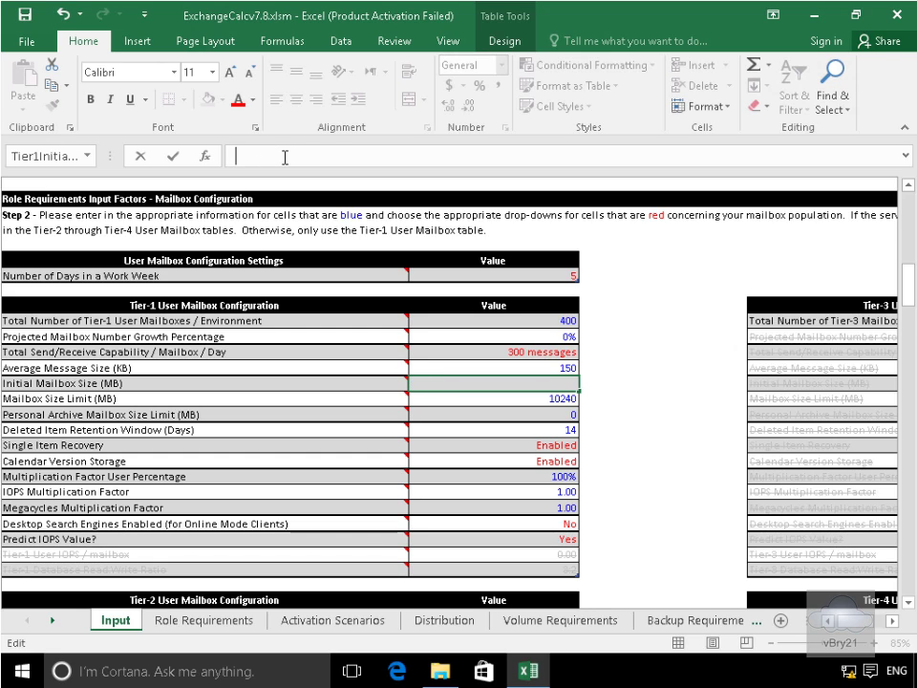
type("10240")
left_click(506, 400)
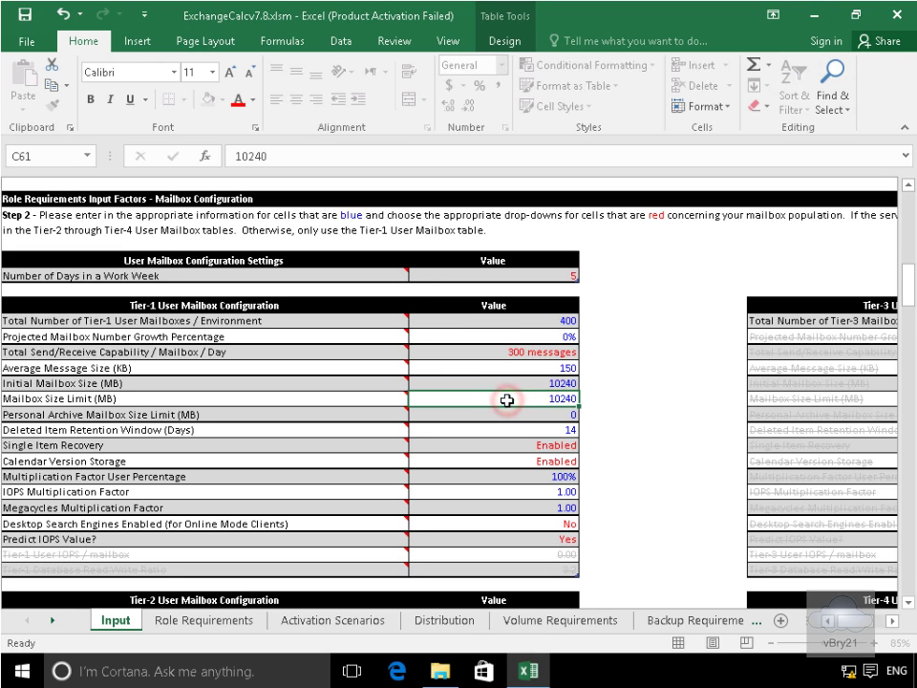
Set the Tier-1 mailbox size limit to 25625 MB and deleted item retention to 30 days
left_click(301, 156)
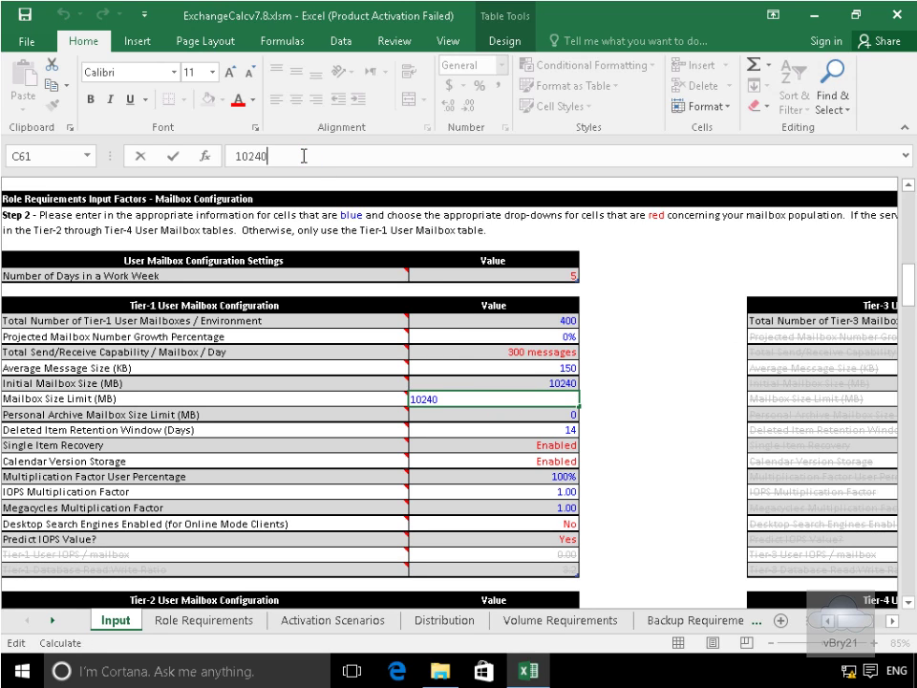
key("BackSpace")
key("BackSpace")
key("BackSpace")
key("BackSpace")
key("BackSpace")
type("25625")
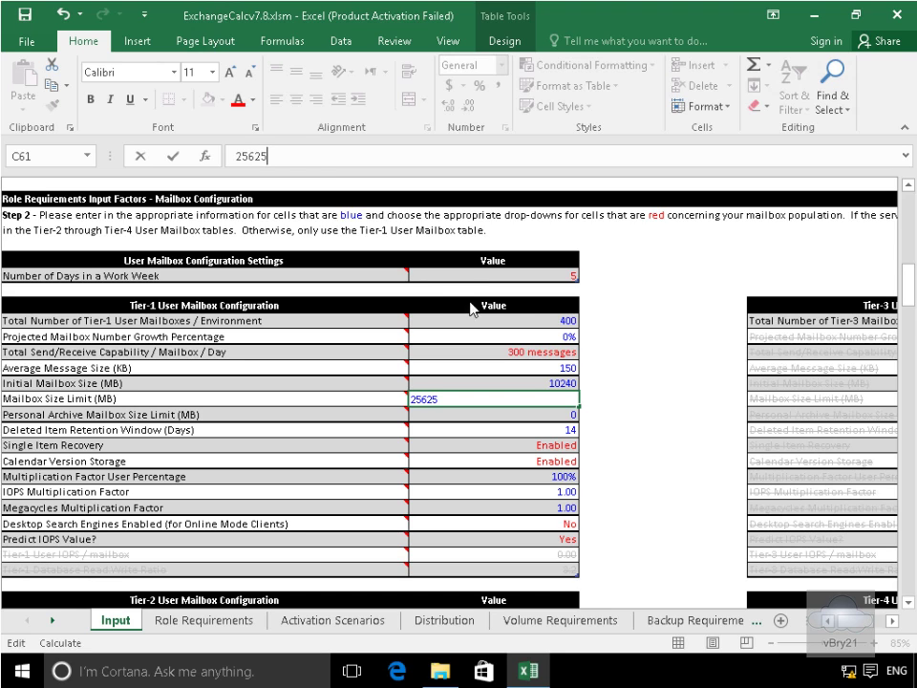
left_click(573, 432)
left_click(262, 153)
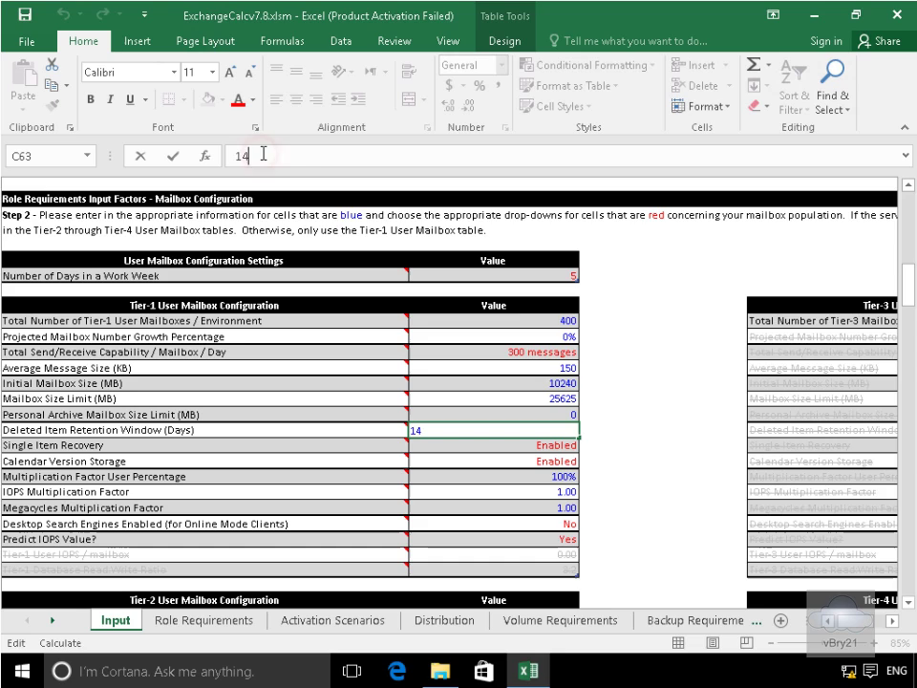
key("BackSpace")
key("BackSpace")
type("30")
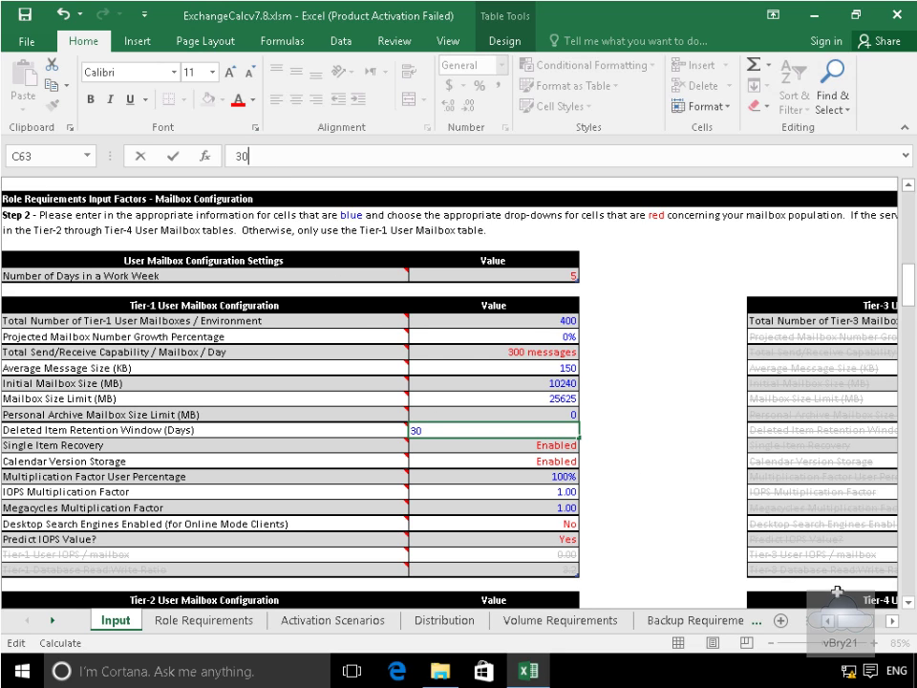
Enter 400 as the Tier-3 total number of mailboxes
left_click(892, 621)
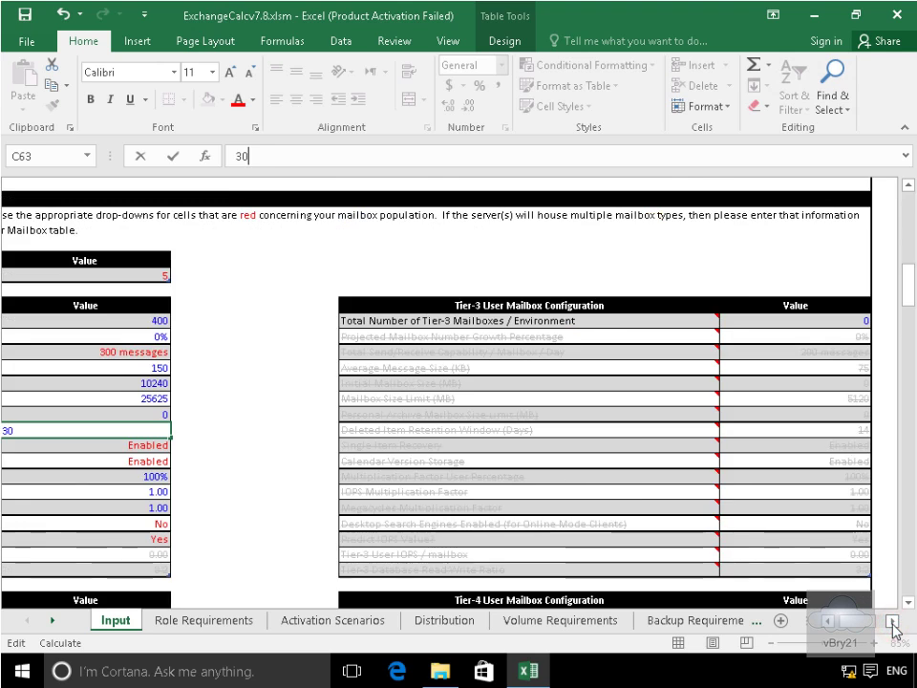
left_click(885, 622)
left_click(683, 321)
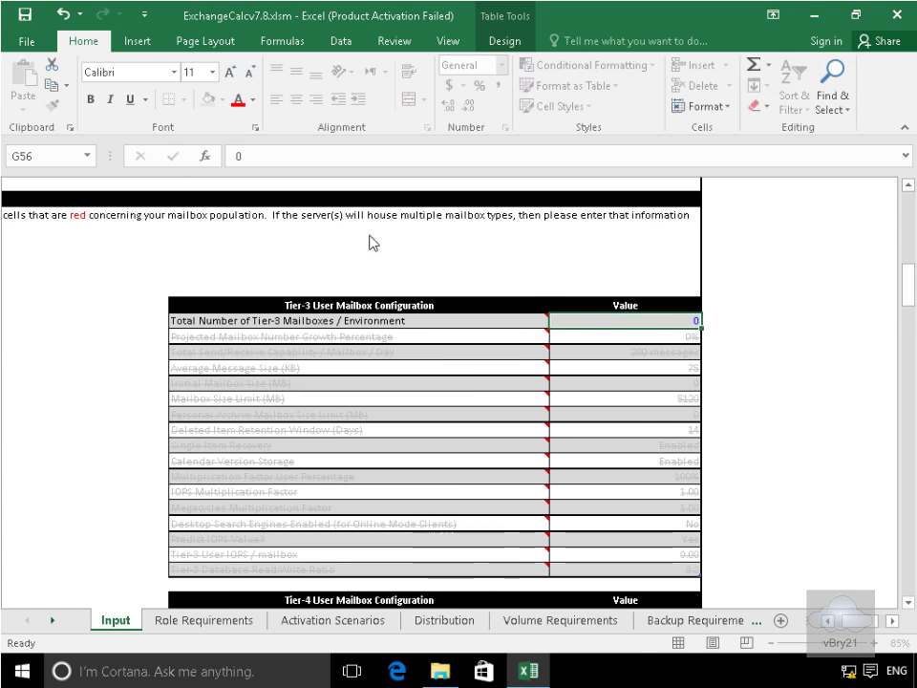
left_click(275, 151)
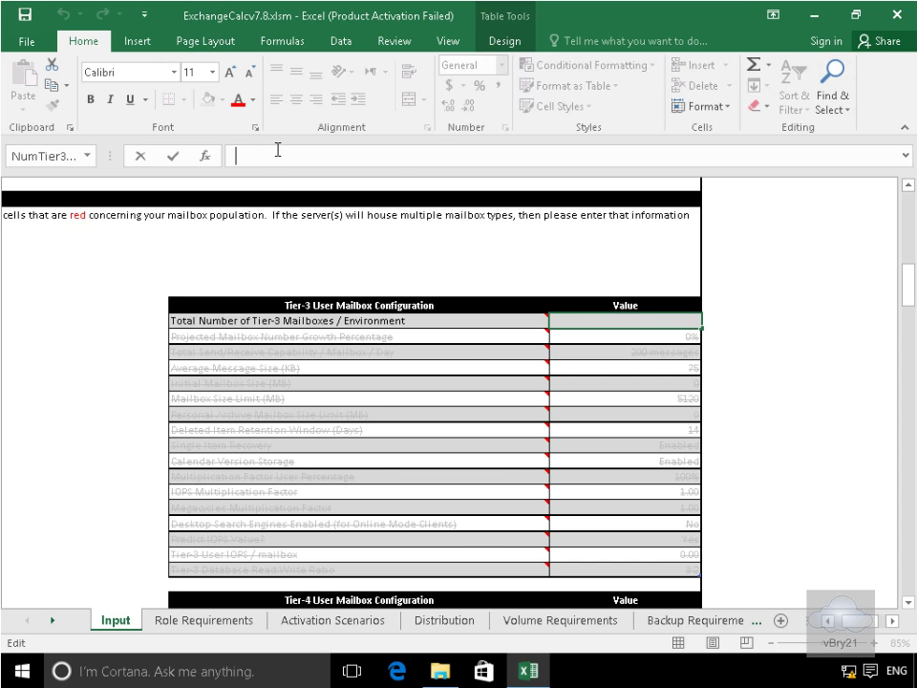
type("400")
left_click(439, 340)
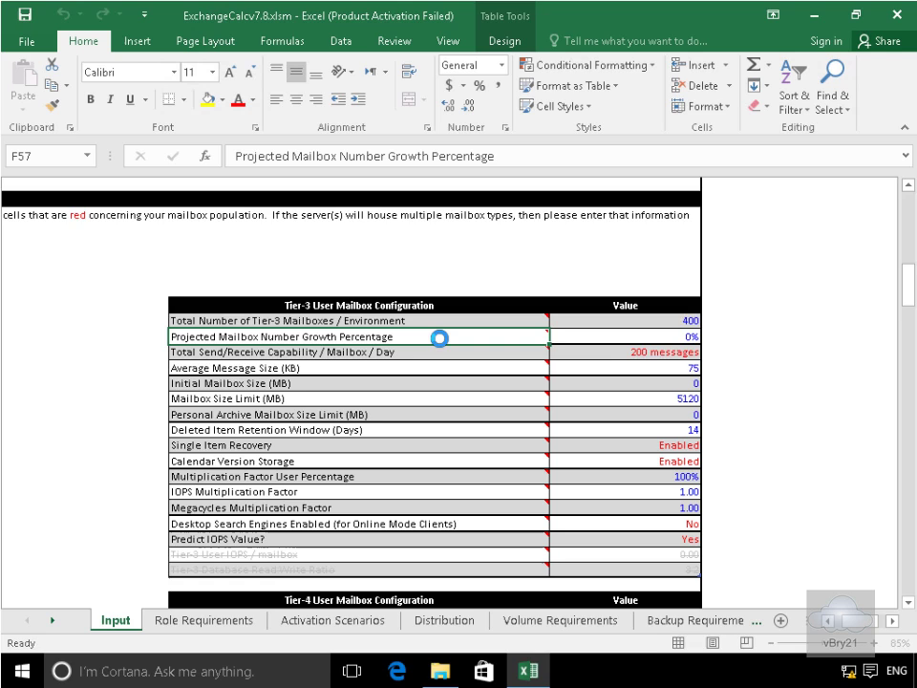
Choose 150 messages sent/received per day for Tier-3
mouse_move(439, 339)
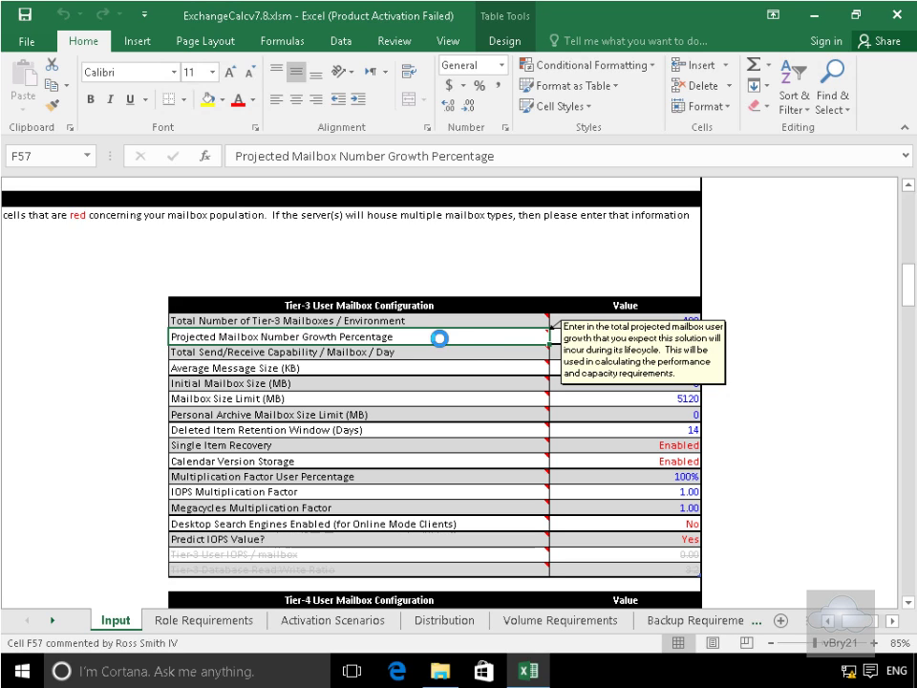
mouse_move(421, 418)
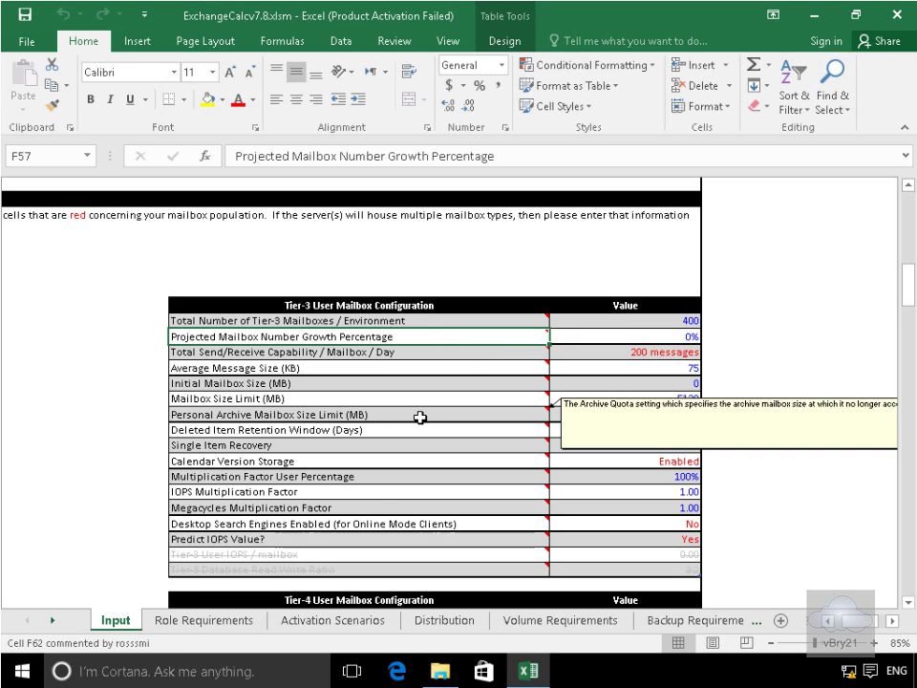
left_click(593, 349)
left_click(710, 353)
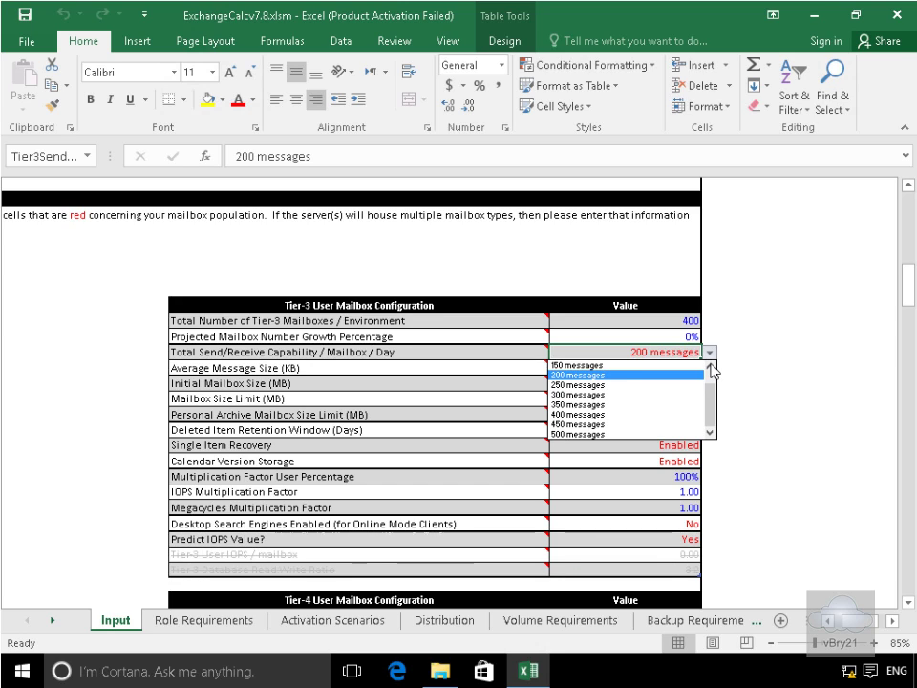
left_click(711, 367)
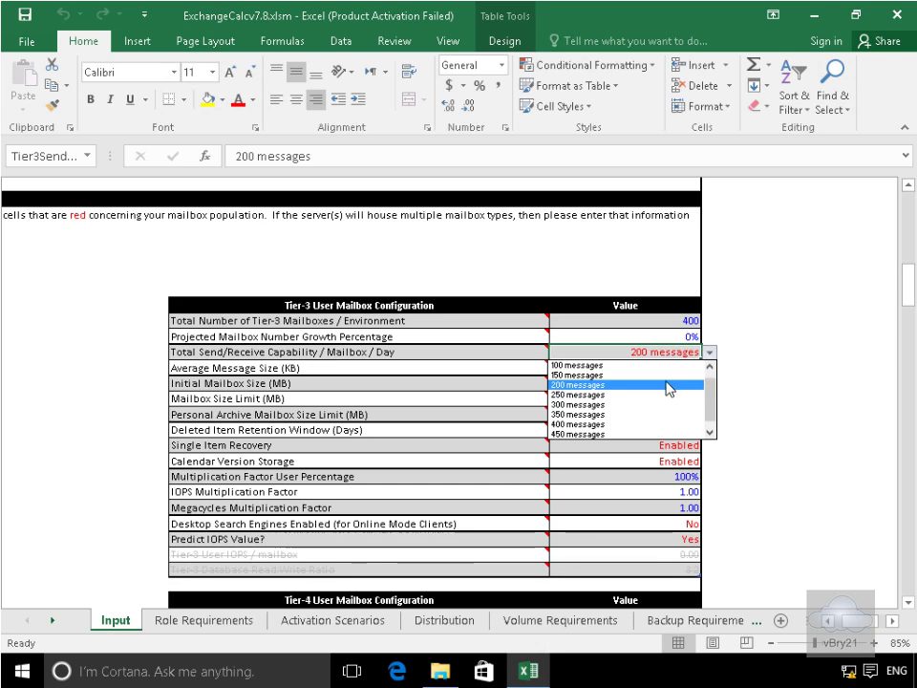
left_click(602, 383)
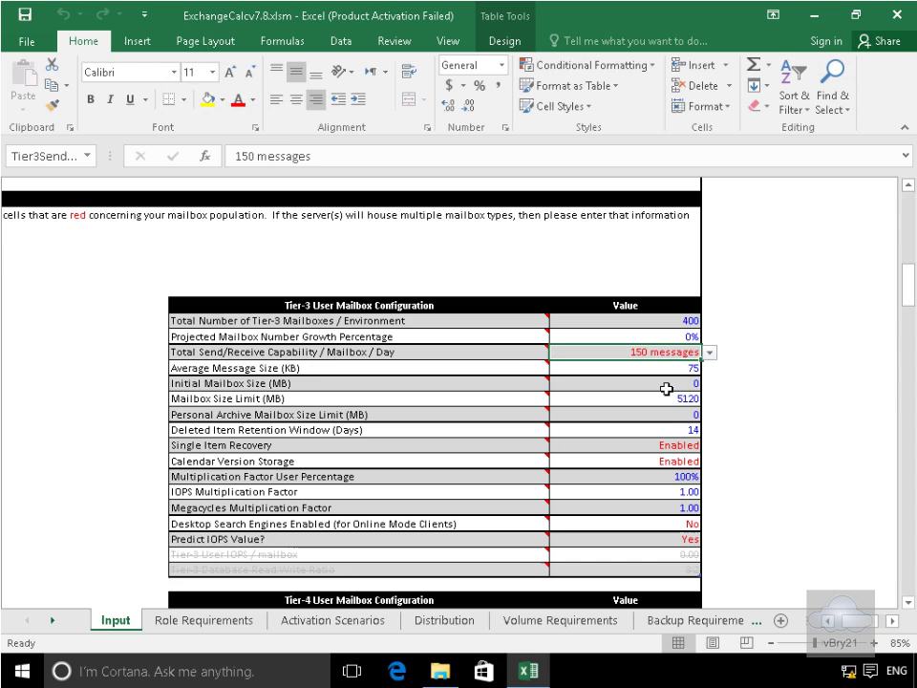
Change the Tier-3 mailbox size limit from 5120 to 2048 MB
left_click(667, 399)
left_click(270, 157)
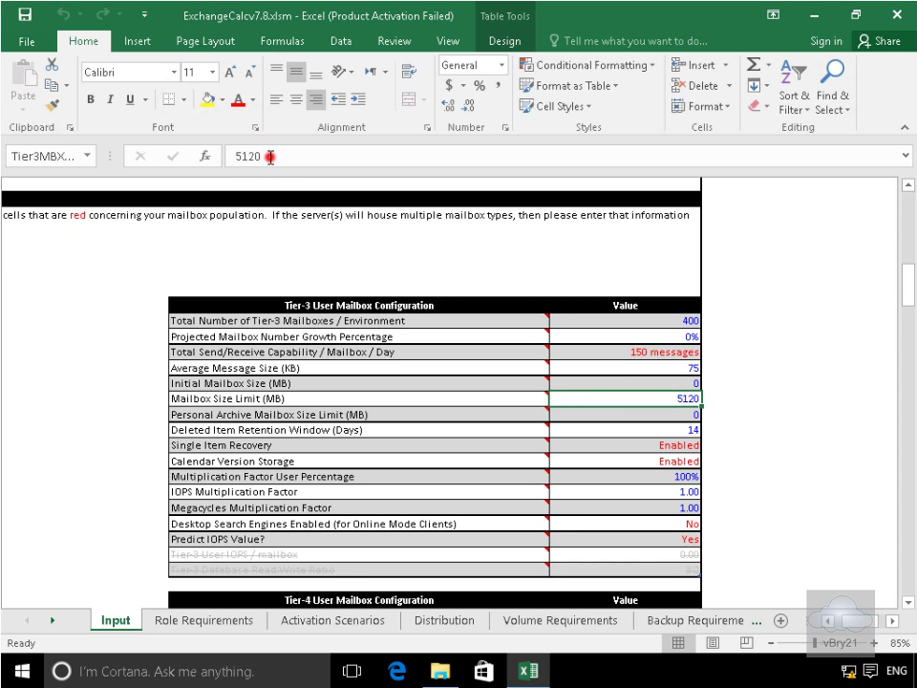
key("BackSpace")
key("BackSpace")
key("BackSpace")
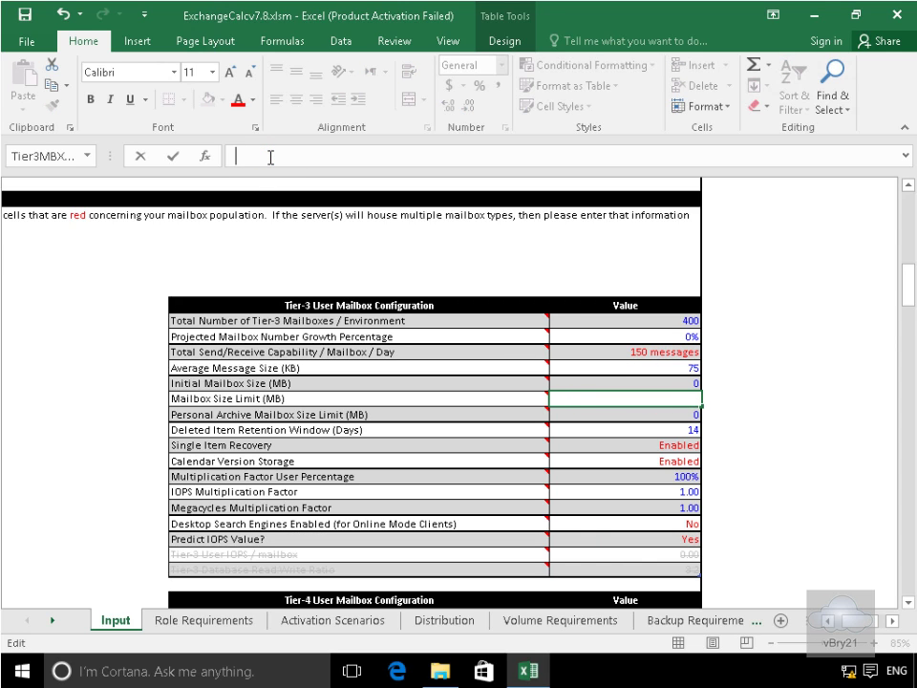
type("2048")
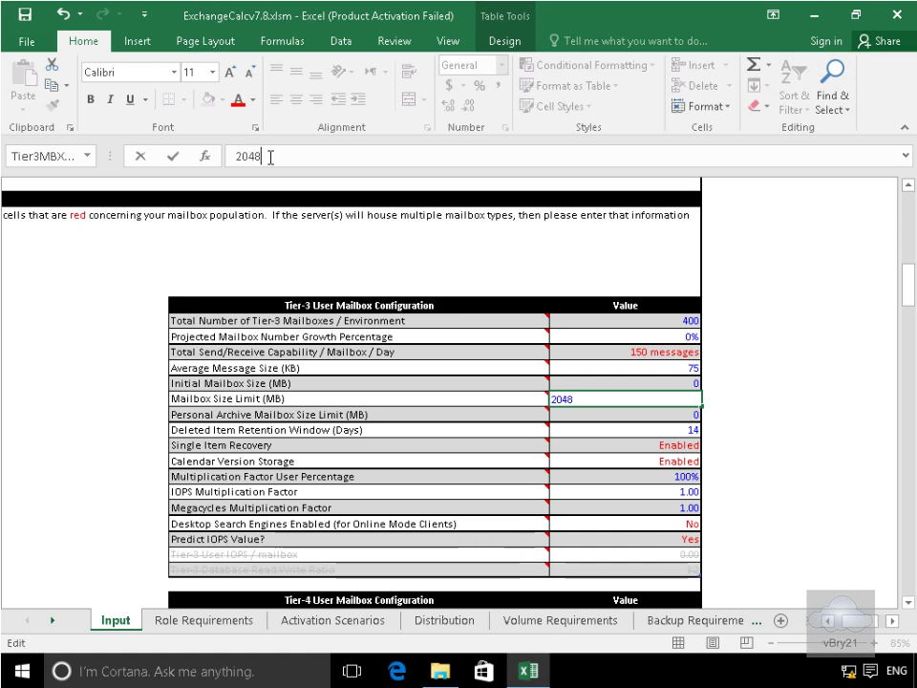
Set the Tier-2 total number of mailboxes to 2400
left_click(831, 626)
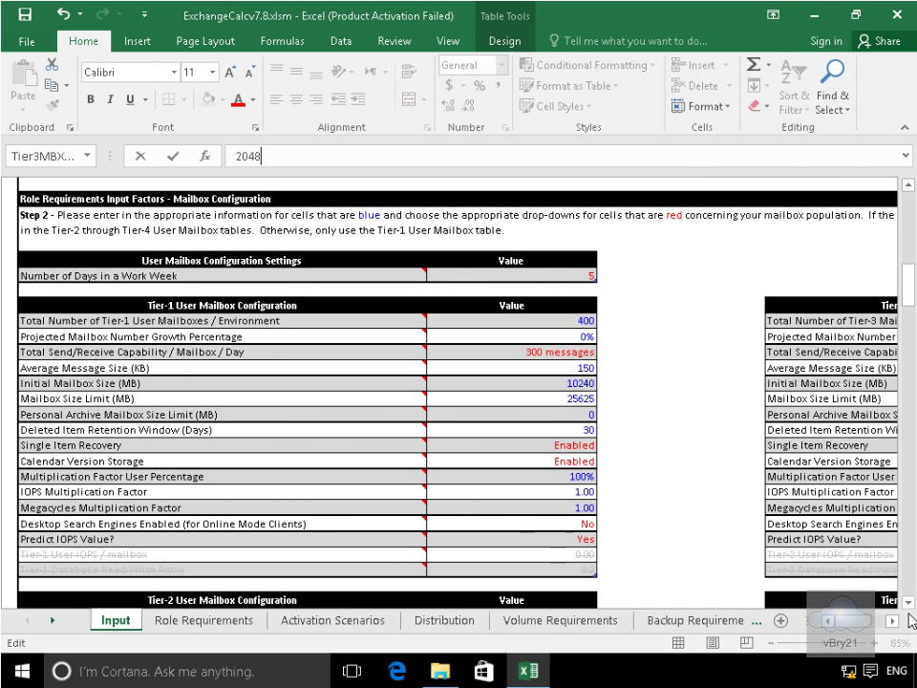
left_click(909, 604)
left_click(909, 604)
left_click(909, 604)
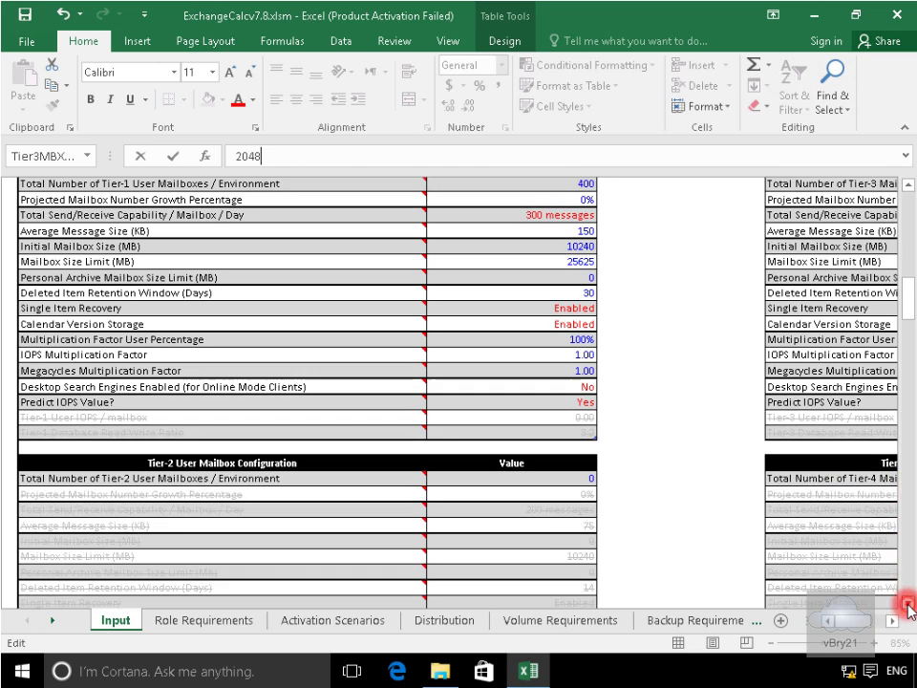
left_click(909, 604)
left_click(909, 604)
left_click(909, 604)
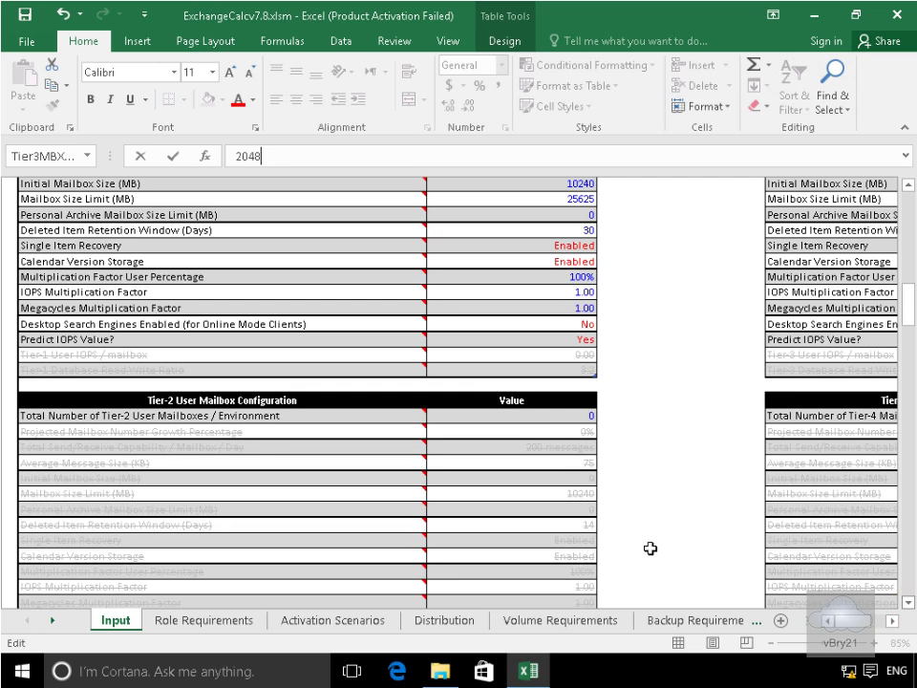
left_click(543, 418)
left_click(246, 156)
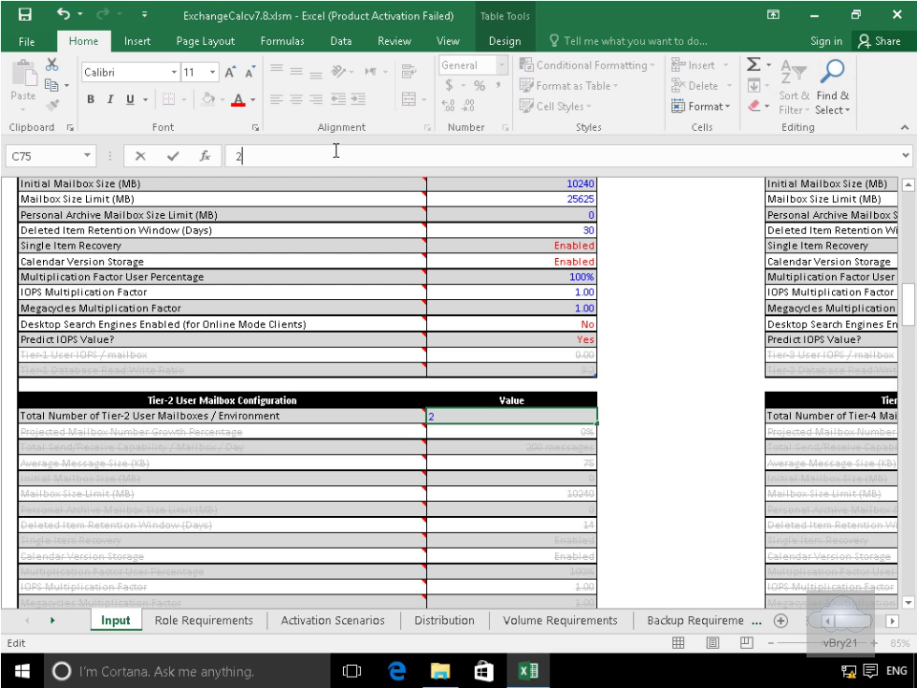
type("249")
key("BackSpace")
type("00")
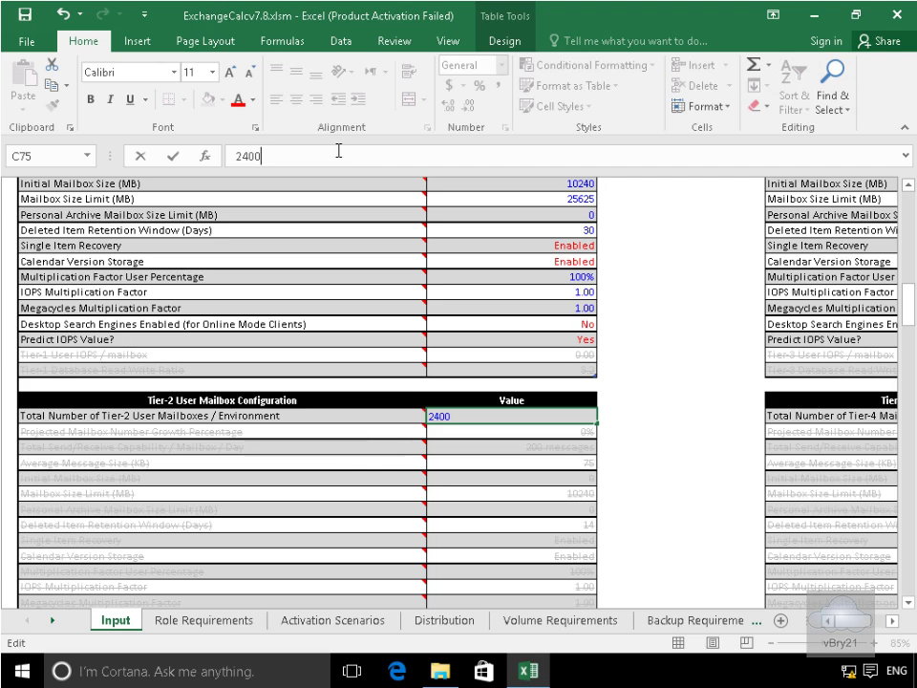
left_click(400, 432)
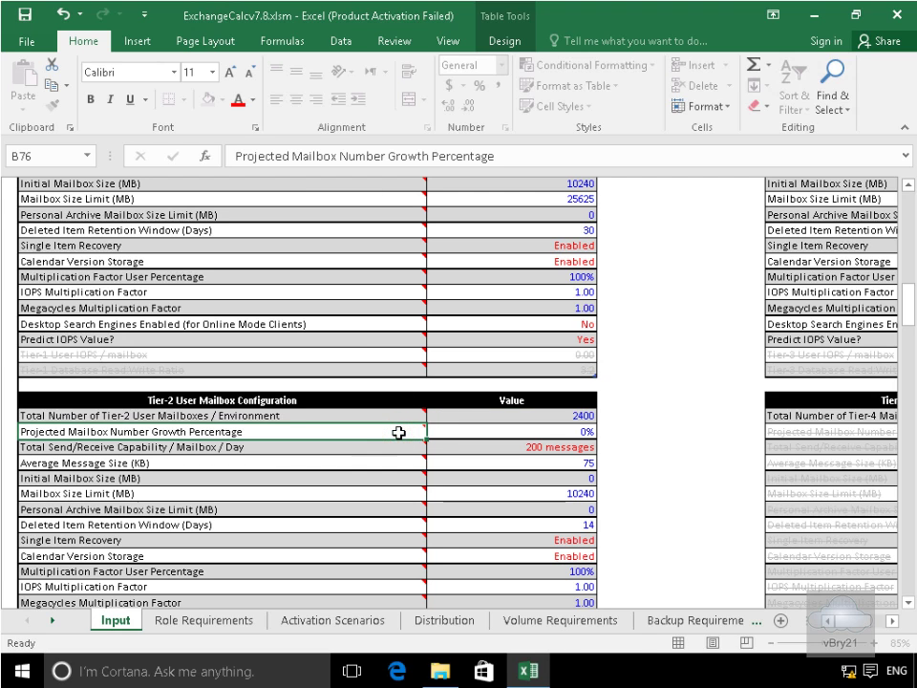
Set Tier-2 mailbox growth to 10% and initial mailbox size to 2048 MB
mouse_move(399, 432)
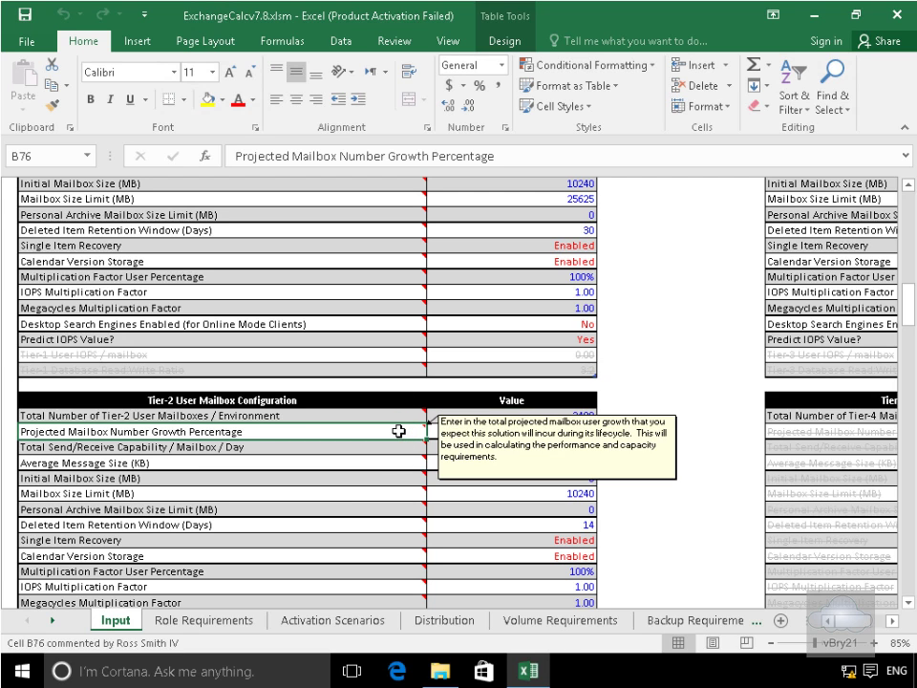
left_click(552, 431)
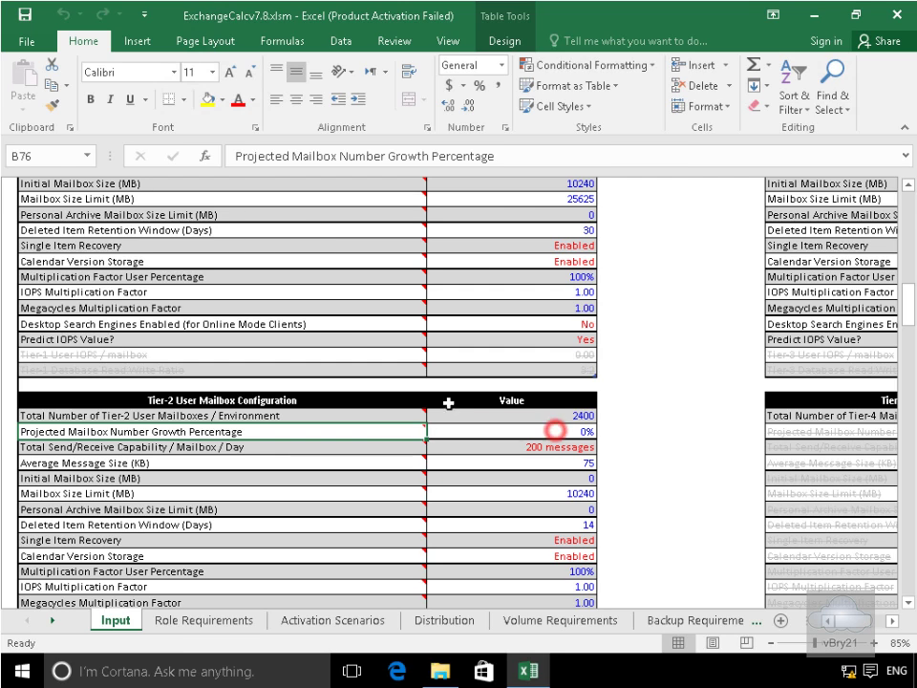
left_click(233, 157)
type("1")
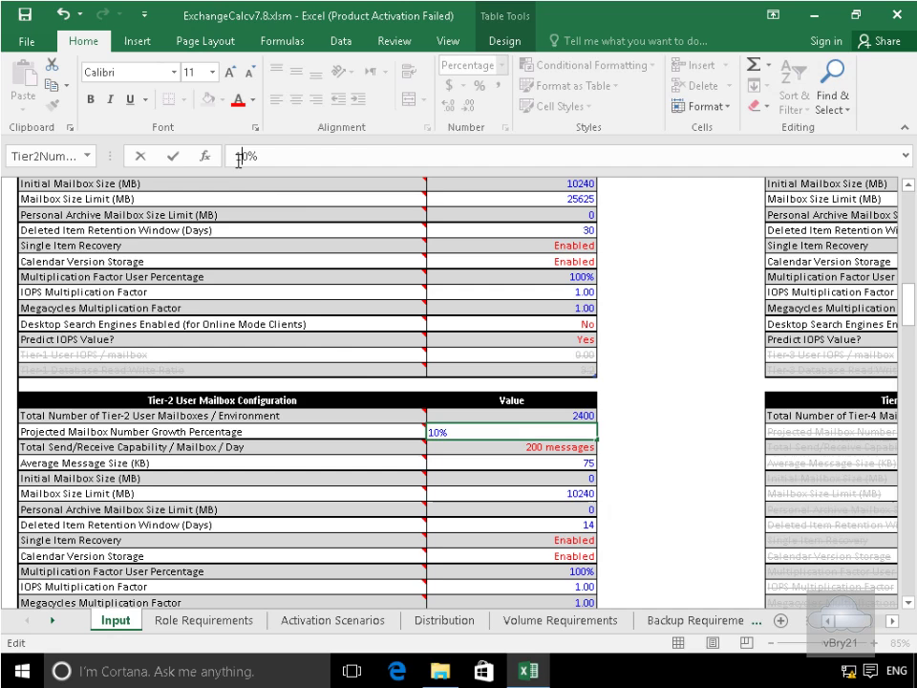
left_click(530, 479)
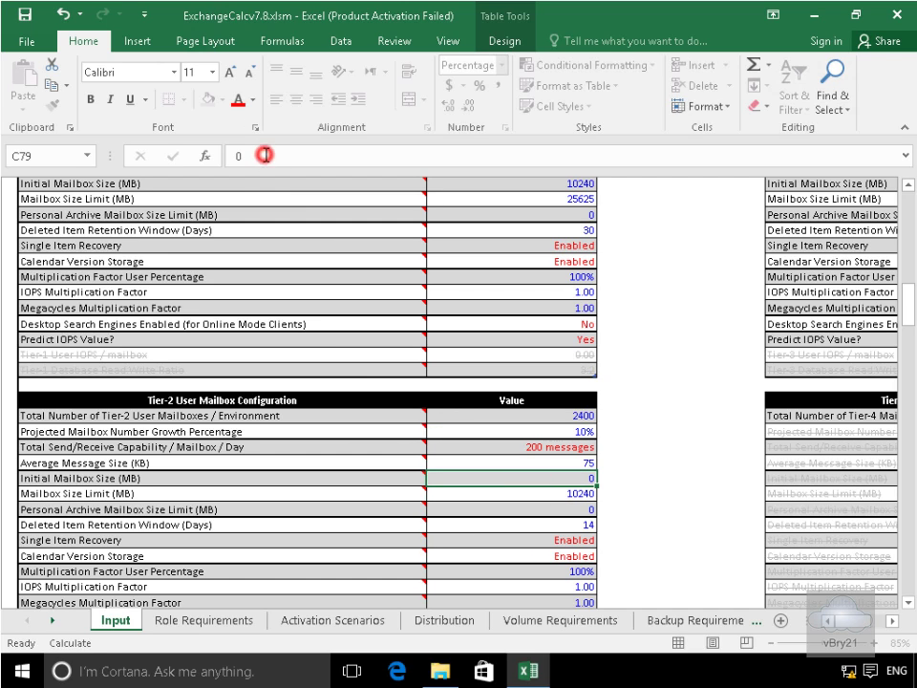
left_click(264, 154)
key("BackSpace")
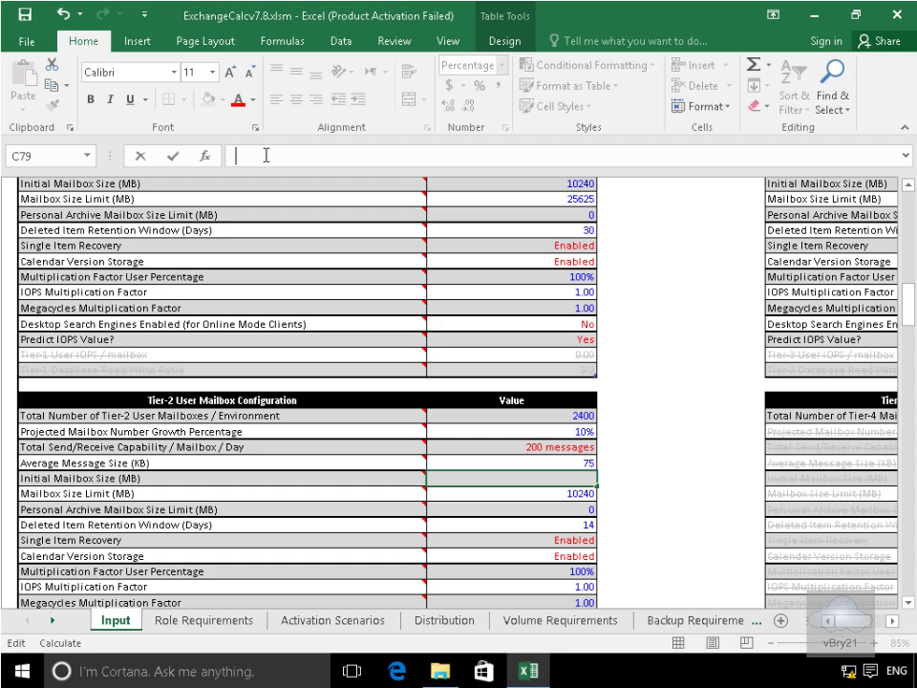
type("2048")
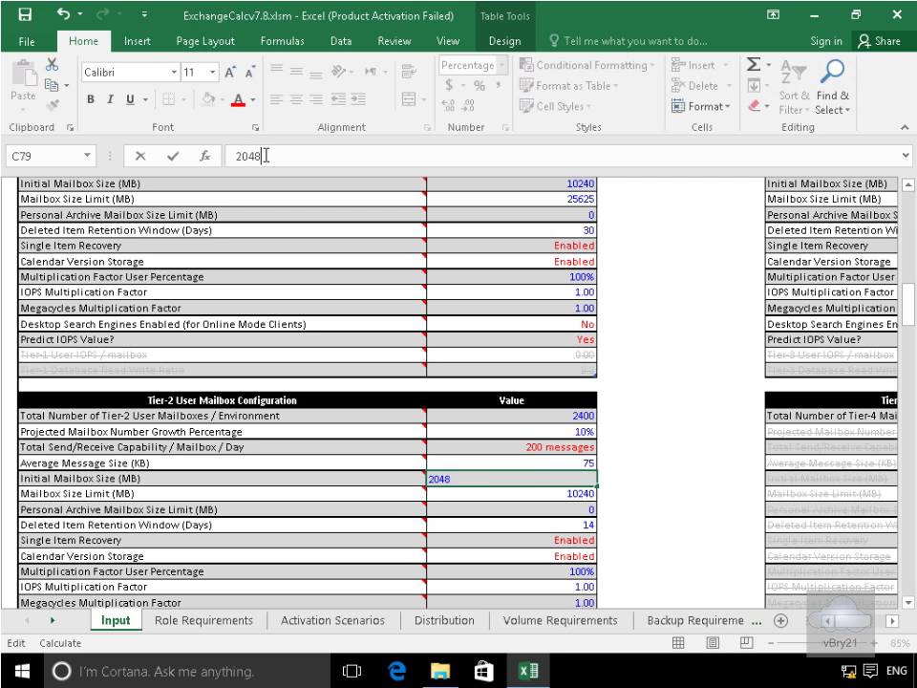
left_click(549, 496)
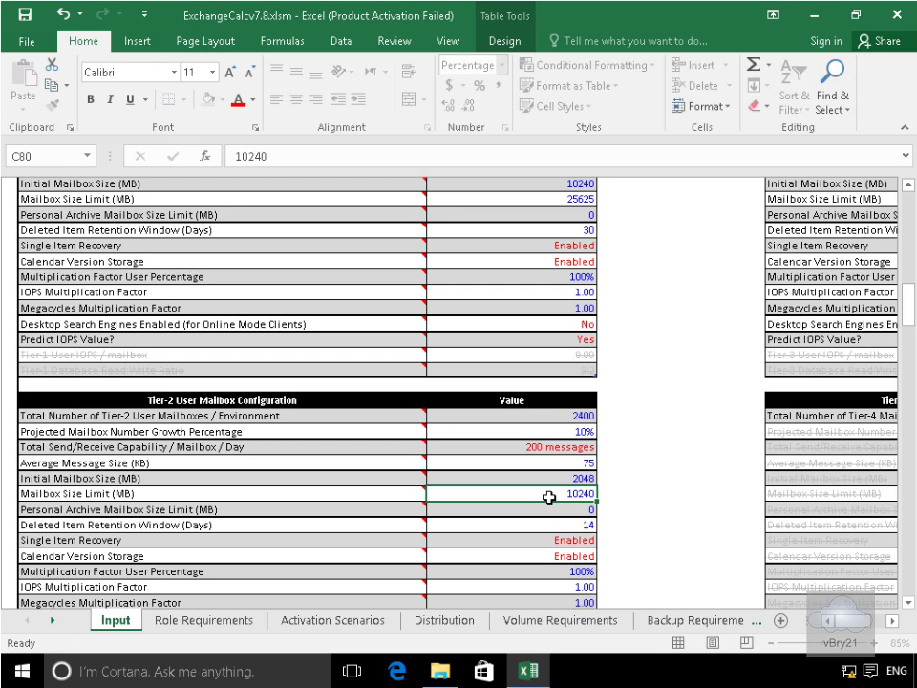
Set the Tier-2 mailbox size limit to 5120 MB
left_click(277, 156)
key("BackSpace")
key("BackSpace")
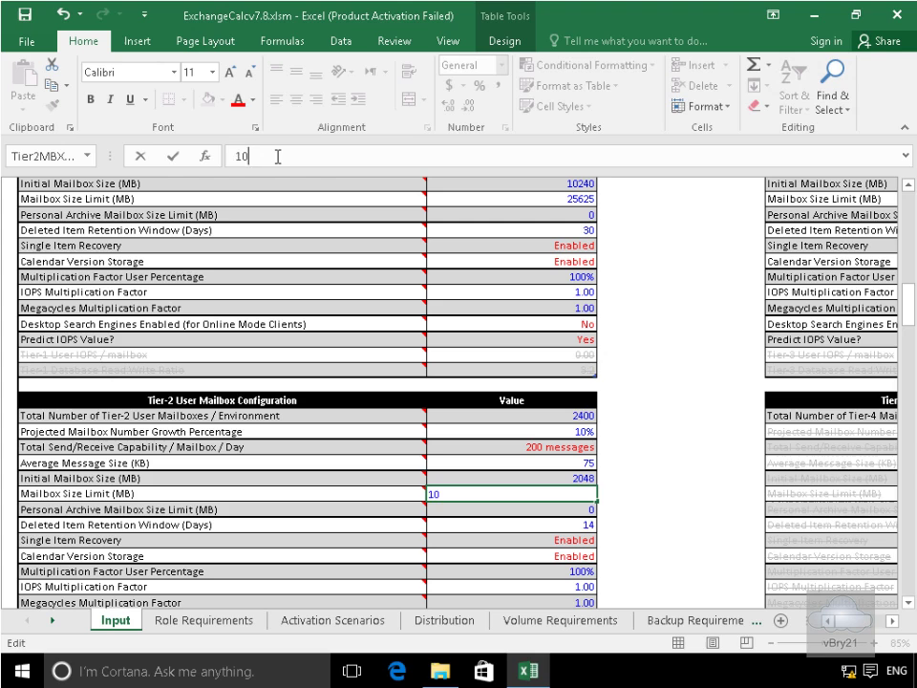
key("BackSpace")
key("BackSpace")
type("512")
left_click(909, 603)
left_click(910, 603)
left_click(909, 603)
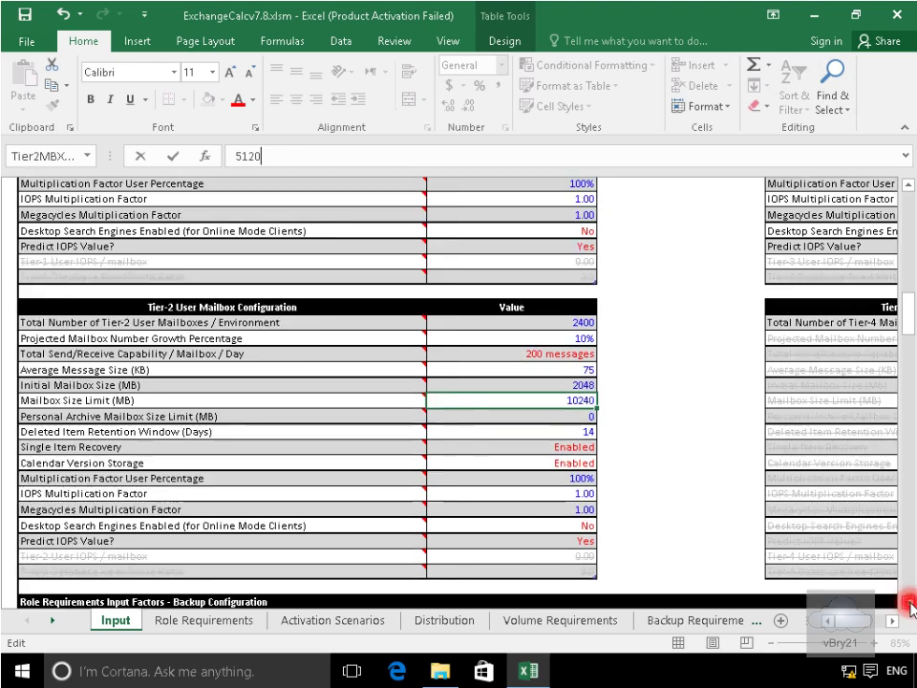
left_click(910, 603)
left_click(910, 603)
Scroll the Input sheet down to the Step 7 Environment Customization server naming table
left_click(910, 603)
left_click(910, 603)
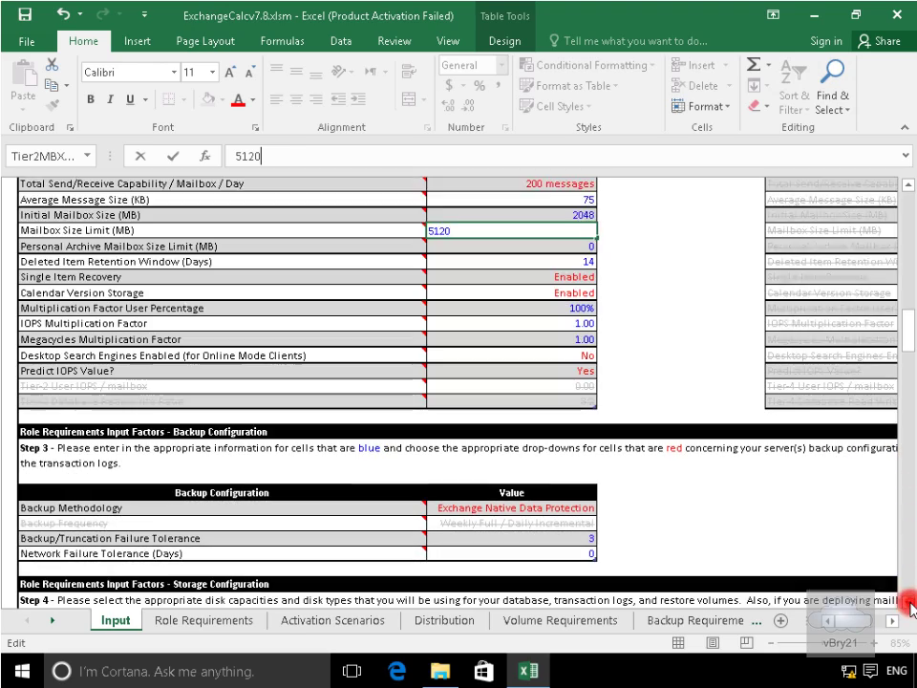
left_click(910, 603)
left_click(910, 603)
left_click(909, 603)
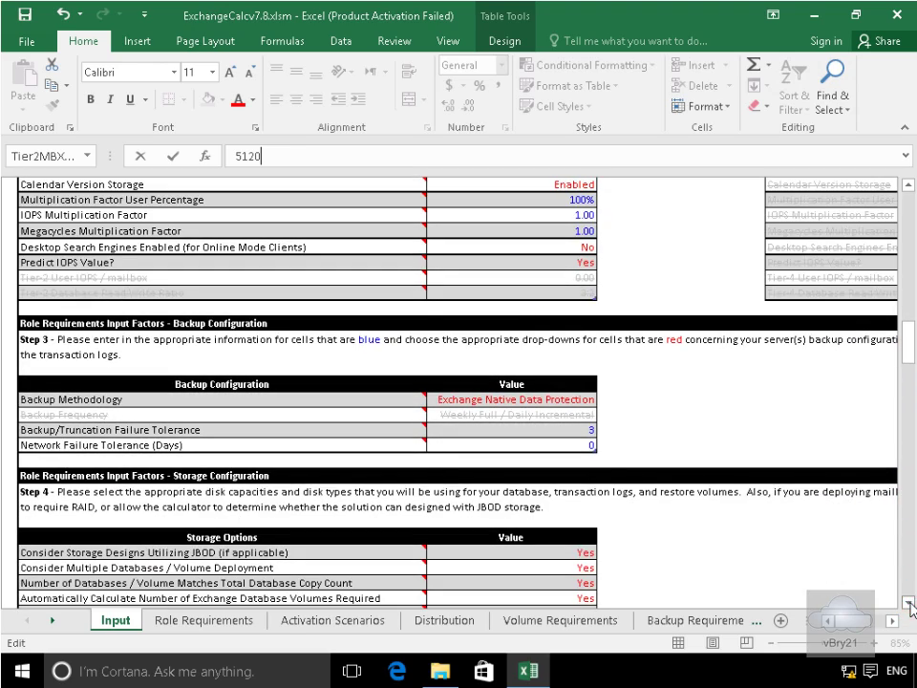
left_click(910, 603)
left_click(909, 603)
left_click(910, 603)
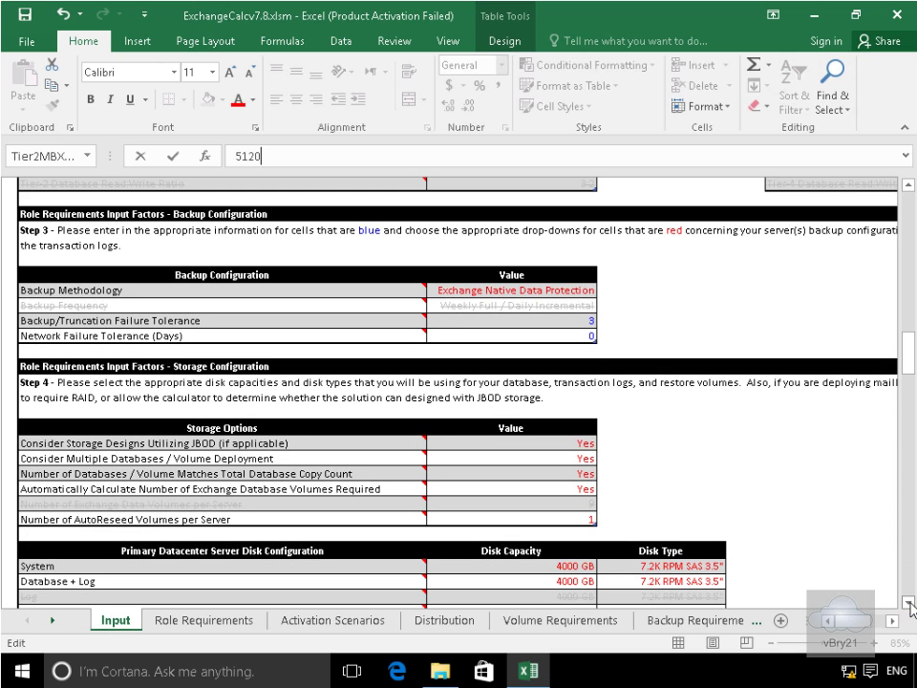
left_click(910, 603)
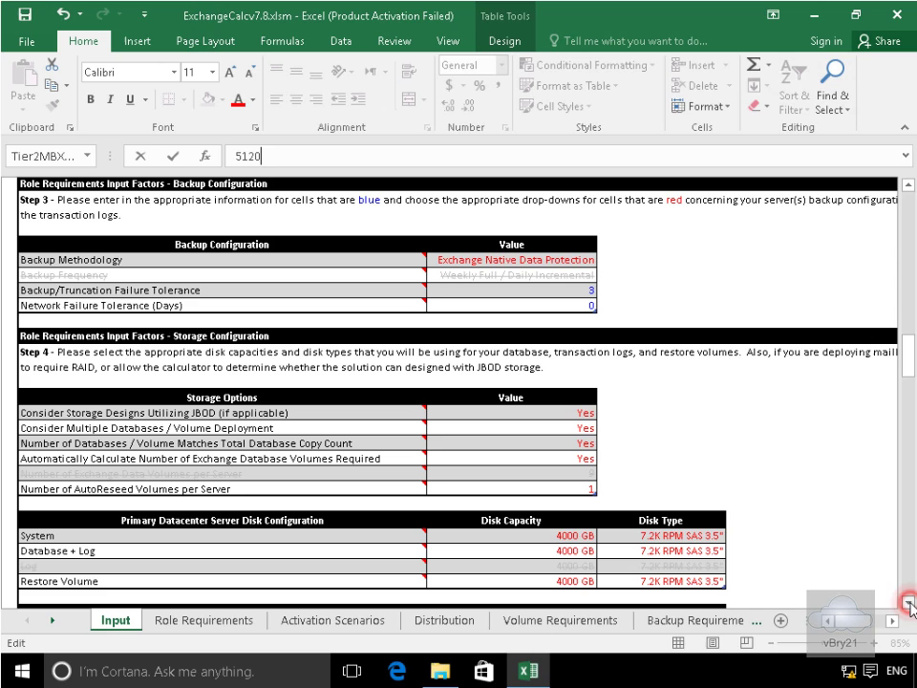
left_click(910, 603)
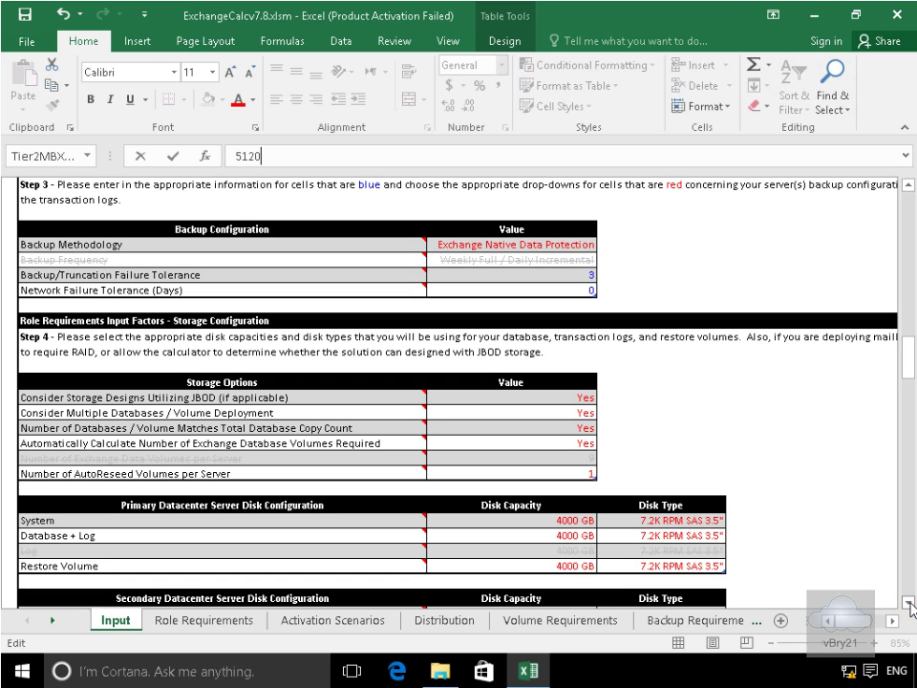
left_click(909, 603)
left_click(910, 603)
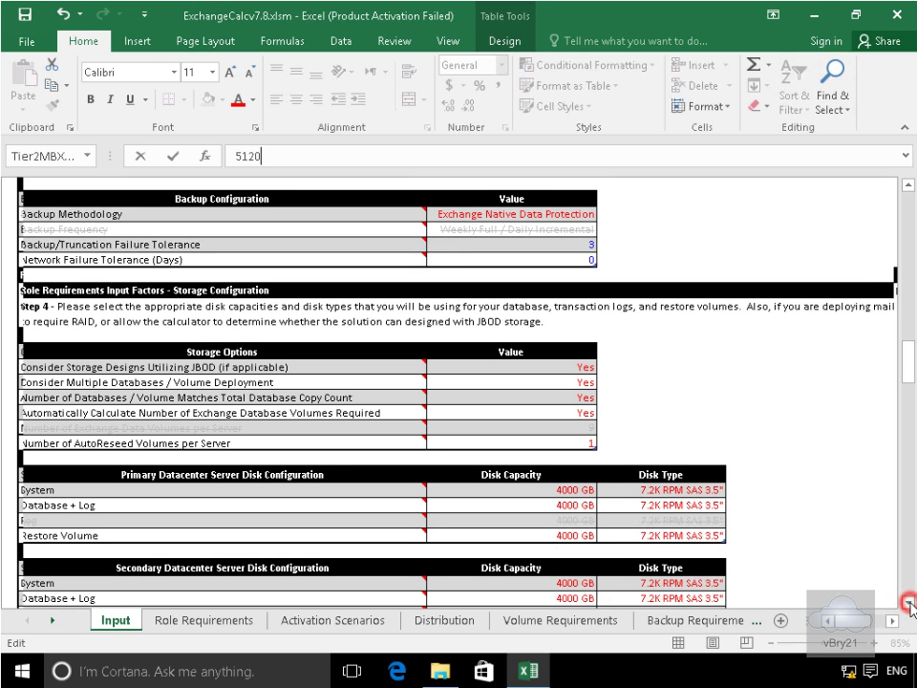
left_click(910, 603)
left_click(909, 603)
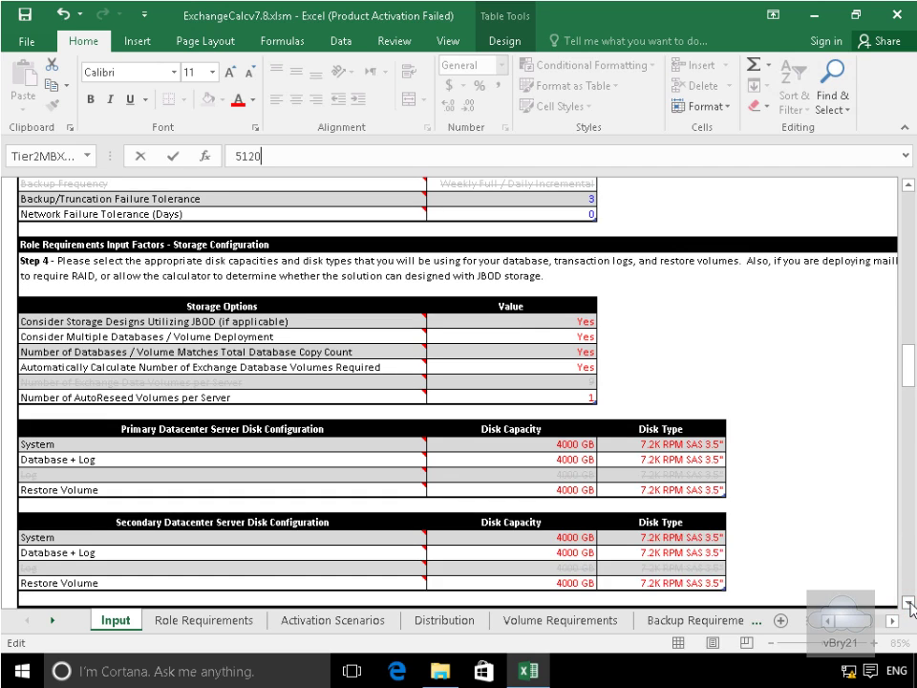
left_click(910, 603)
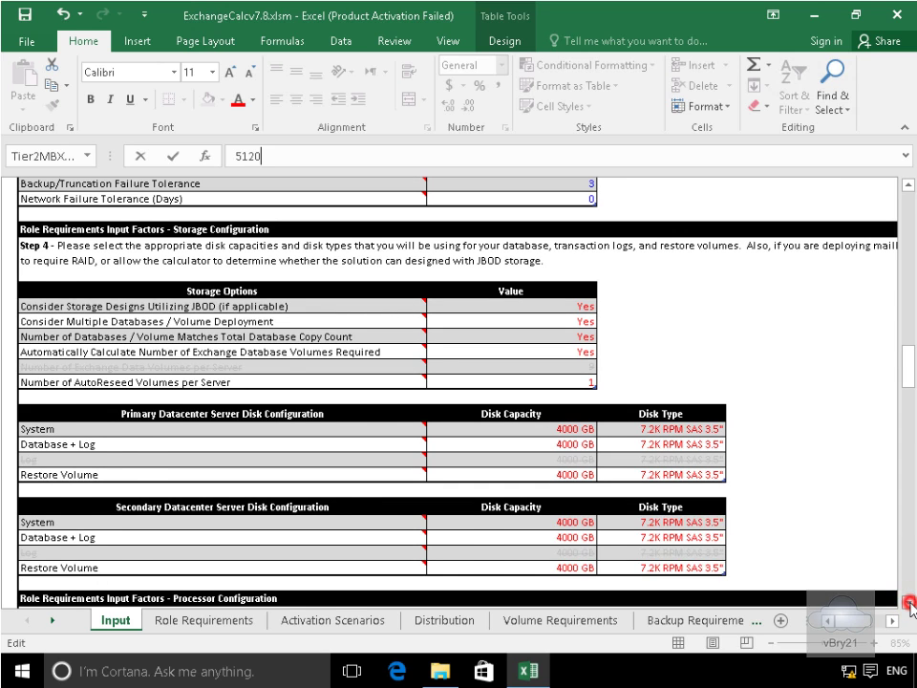
left_click(909, 603)
left_click(910, 603)
left_click(910, 603)
left_click(910, 603)
left_click(910, 603)
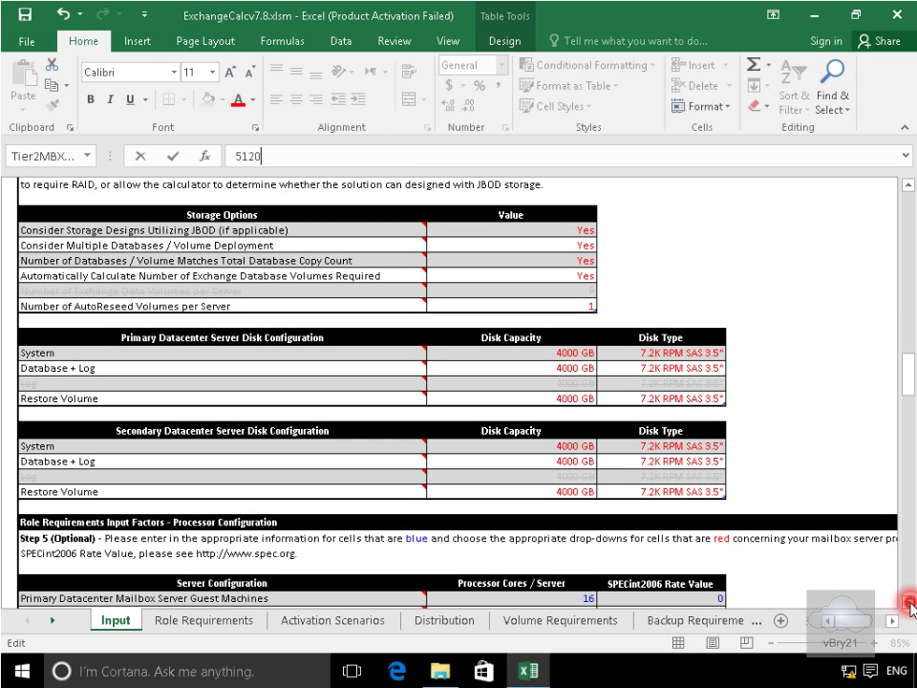
left_click(910, 603)
left_click(910, 603)
left_click(910, 603)
left_click(910, 603)
left_click(910, 603)
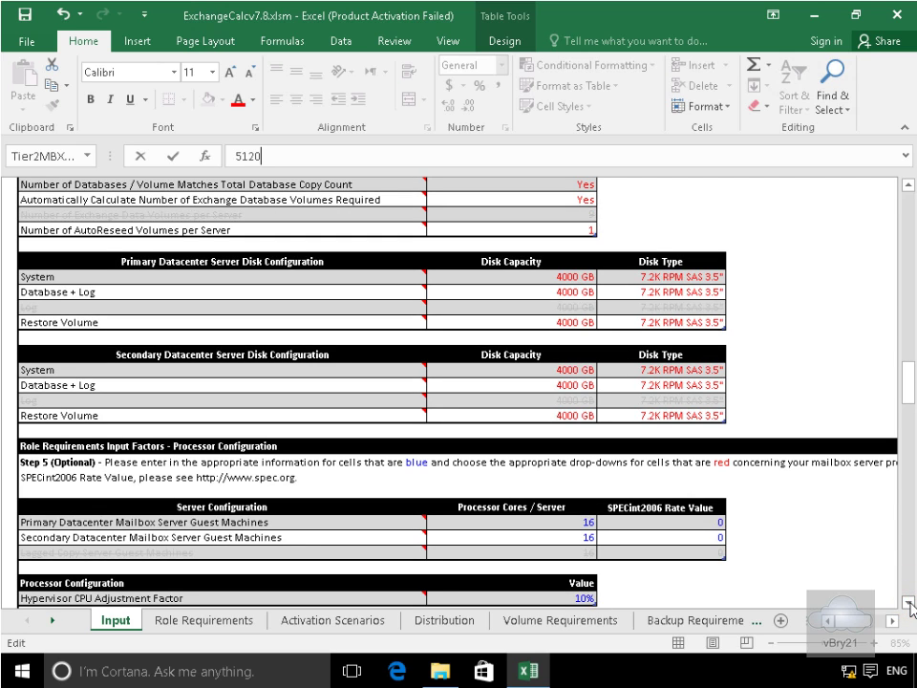
left_click(910, 603)
left_click(910, 603)
left_click(909, 603)
left_click(910, 603)
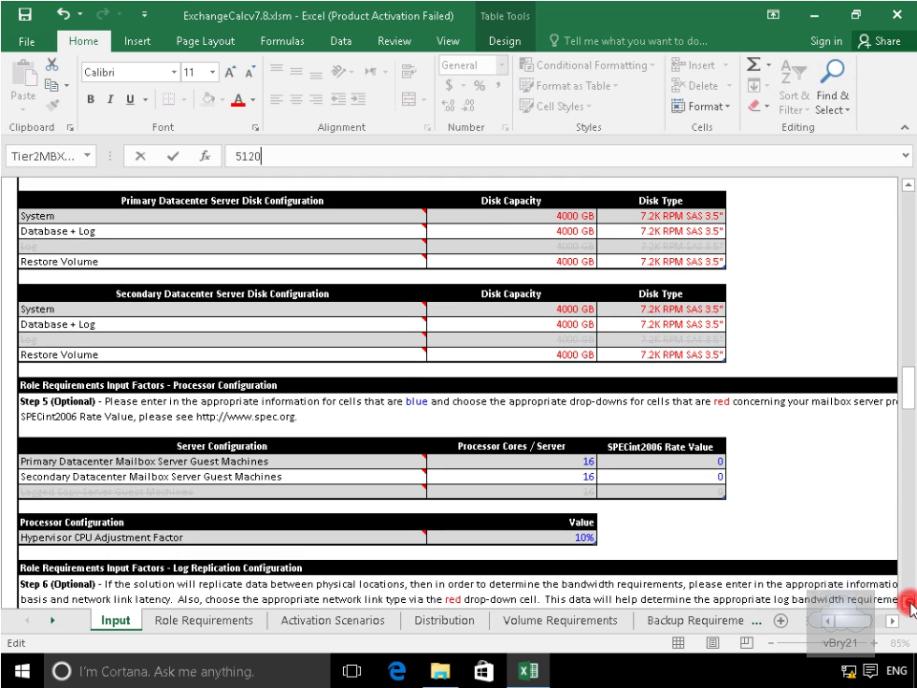
left_click(910, 603)
left_click(910, 603)
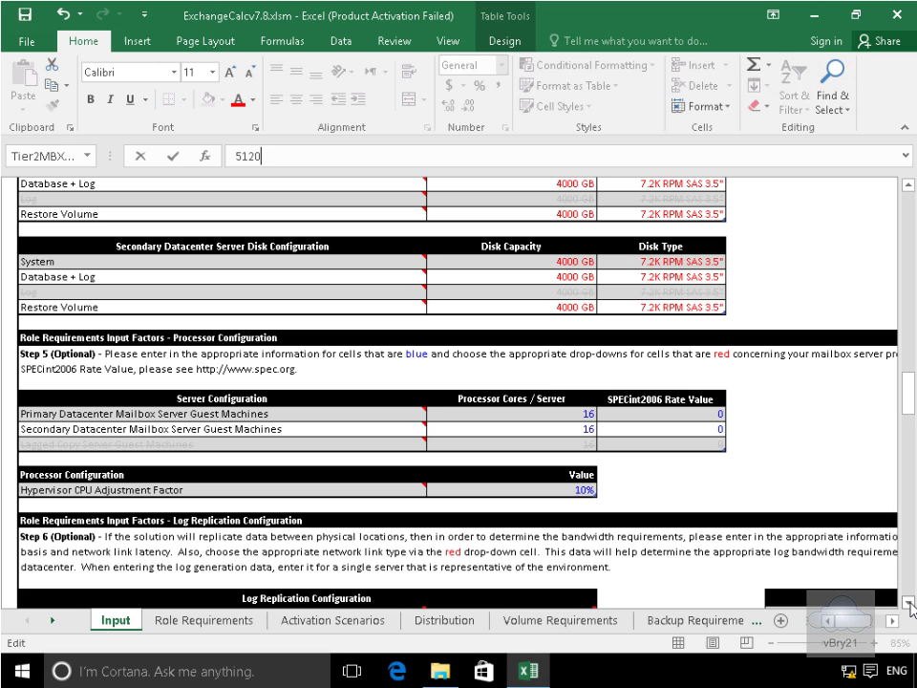
left_click_drag(910, 605, 911, 606)
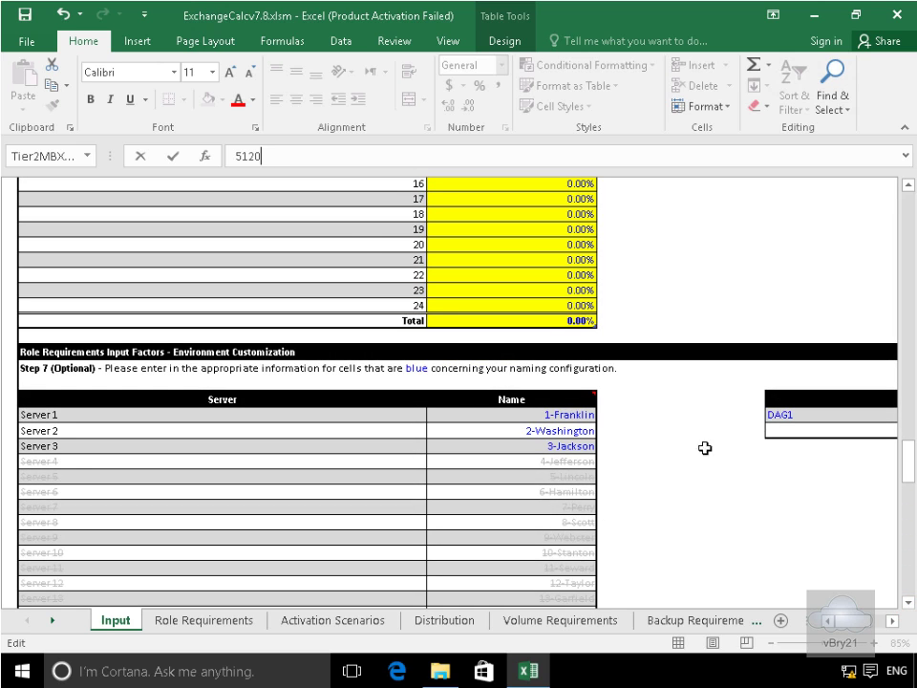
Confirm the 5120 mailbox size limit and rename Server 1 to LON-EX1
left_click(584, 416)
left_click(322, 153)
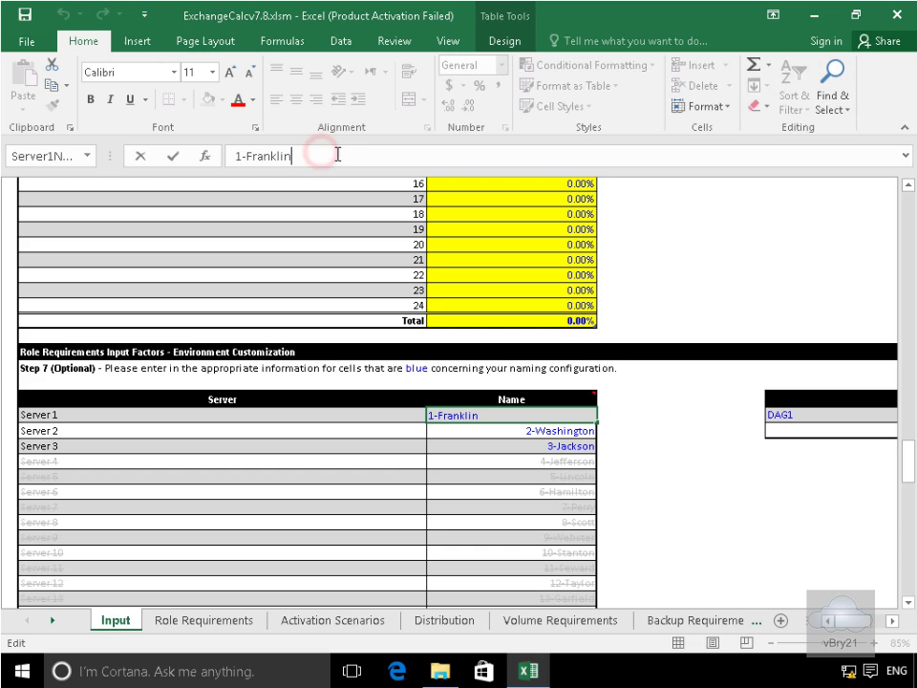
key("BackSpace")
key("BackSpace")
key("BackSpace")
key("BackSpace")
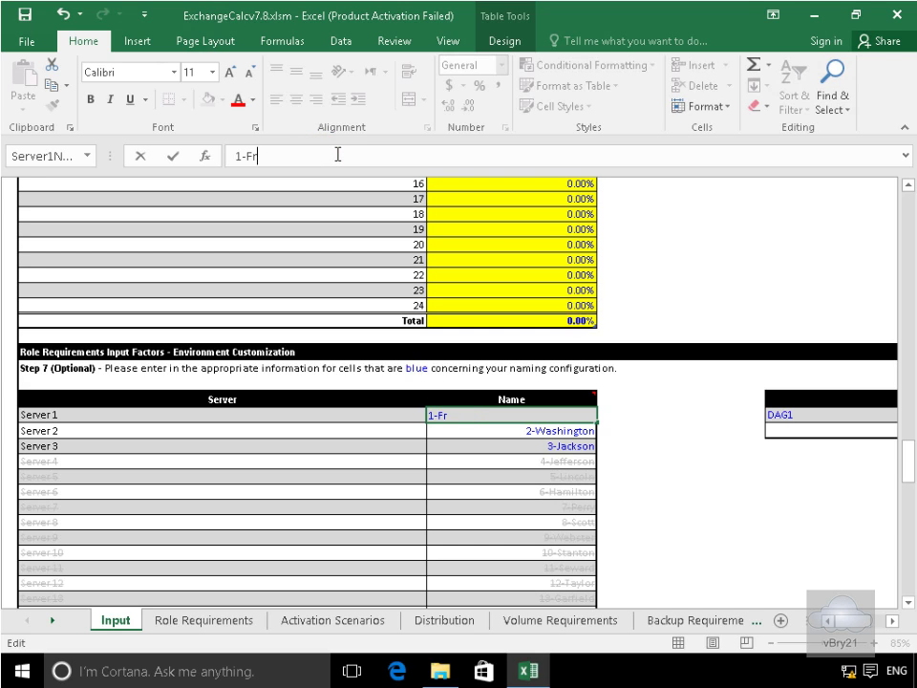
type("LON-EX1")
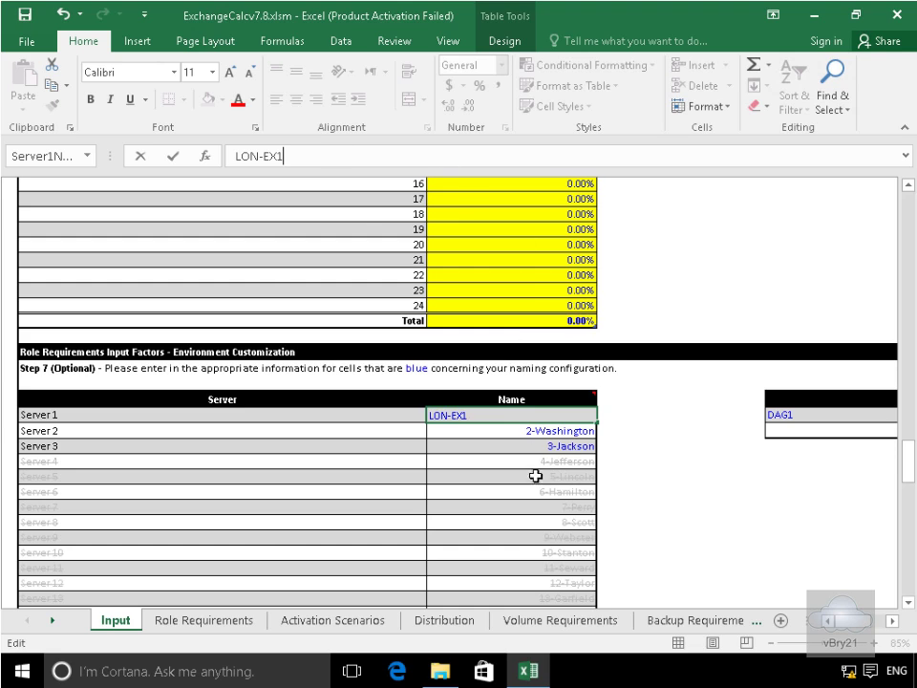
Rename Server 2 from Washington to LON-EX2 and erase Server 3's old 3-Jackson name
left_click(530, 430)
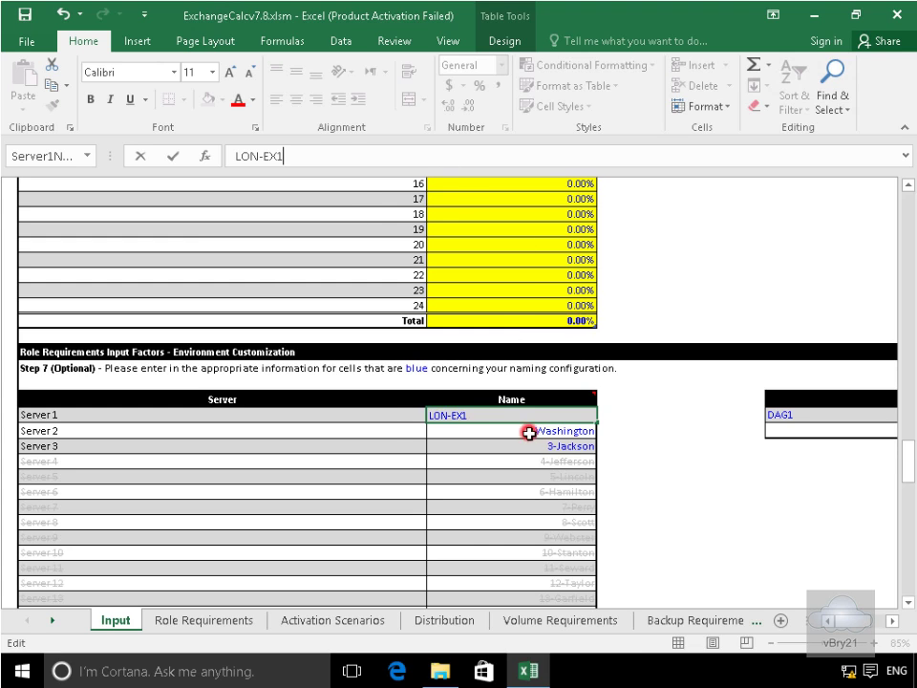
left_click(338, 156)
key("BackSpace")
key("BackSpace")
key("BackSpace")
key("BackSpace")
key("BackSpace")
key("BackSpace")
key("BackSpace")
key("BackSpace")
key("BackSpace")
key("BackSpace")
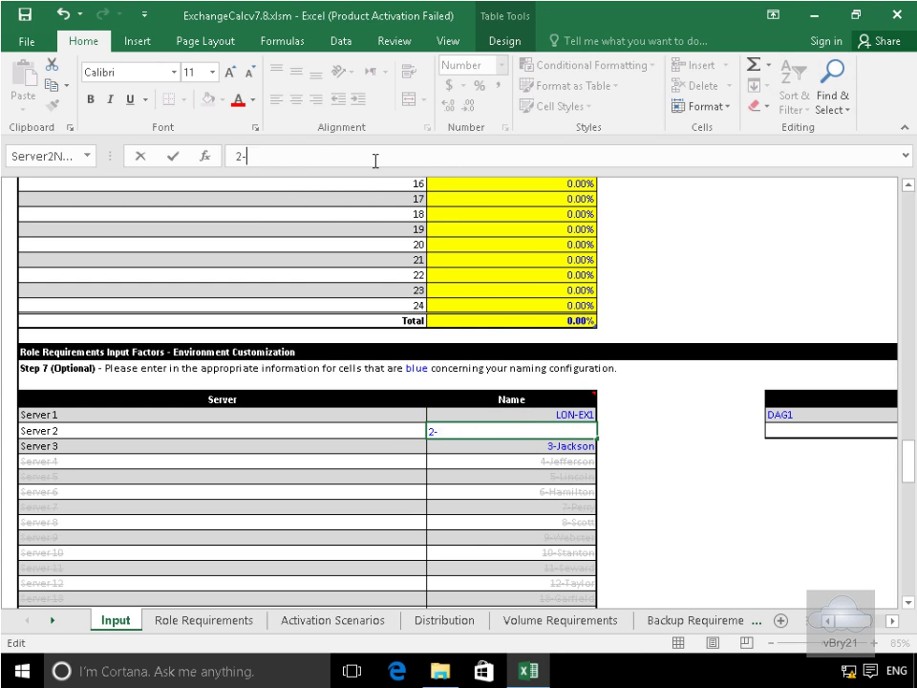
type("LON-")
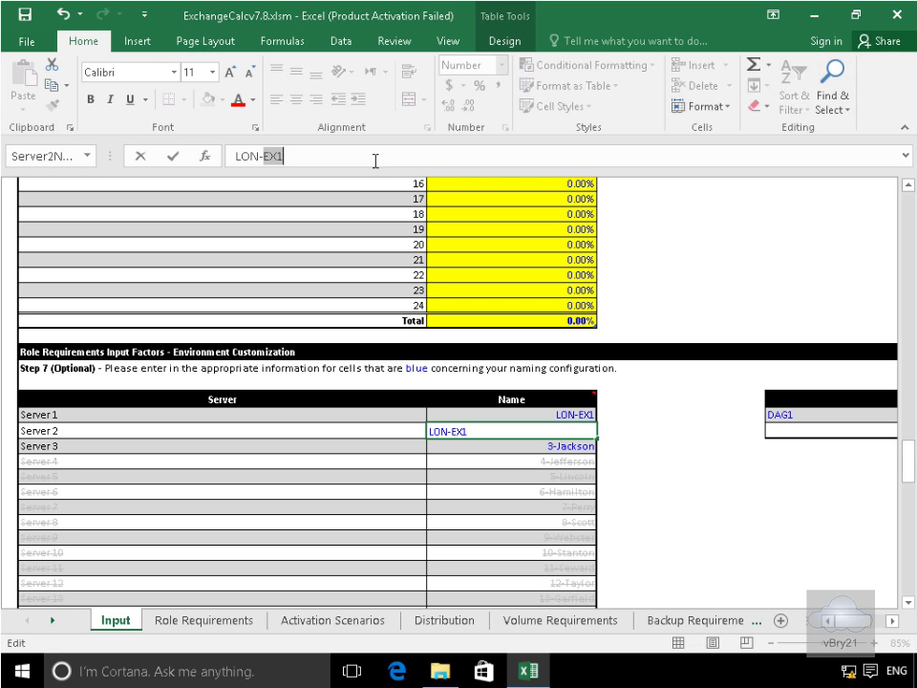
type("EX2")
left_click(522, 448)
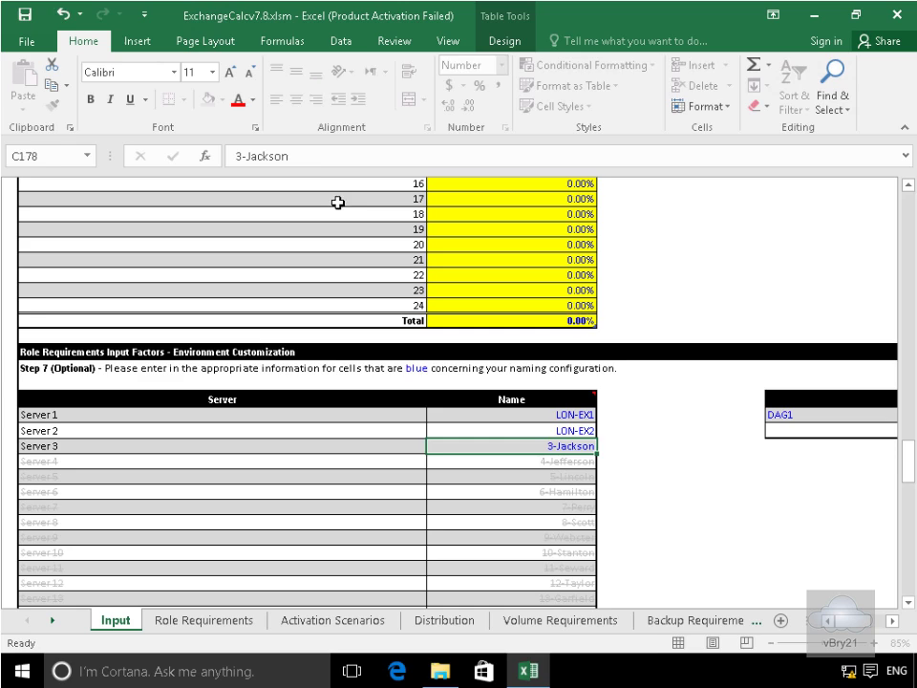
left_click(305, 156)
key("BackSpace")
key("BackSpace")
key("BackSpace")
key("BackSpace")
key("BackSpace")
key("BackSpace")
key("BackSpace")
key("BackSpace")
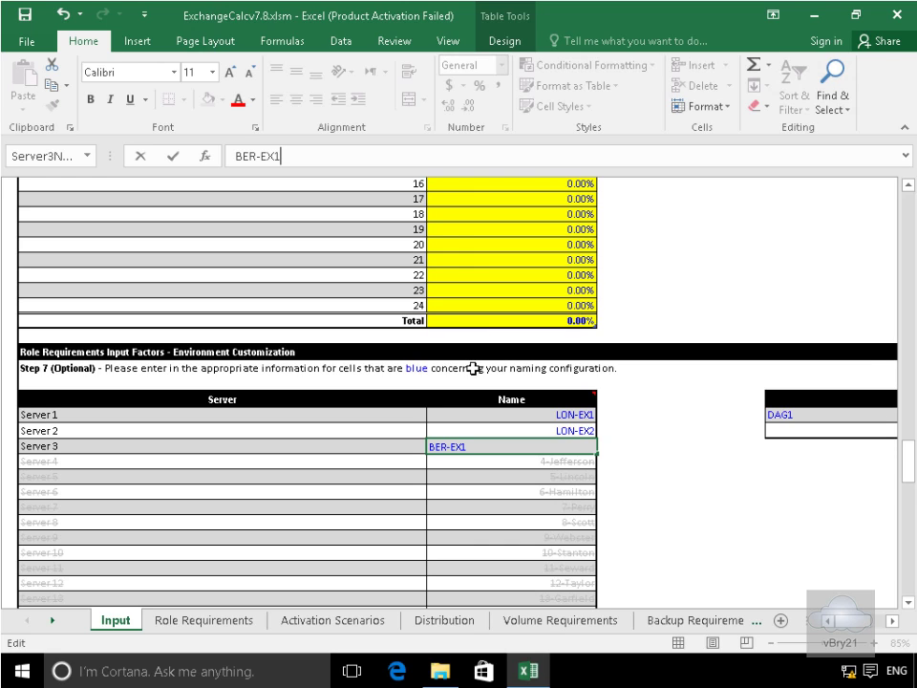
Scroll through the Role Requirements and Activation Scenarios result sheets, ending on Distribution
left_click(202, 616)
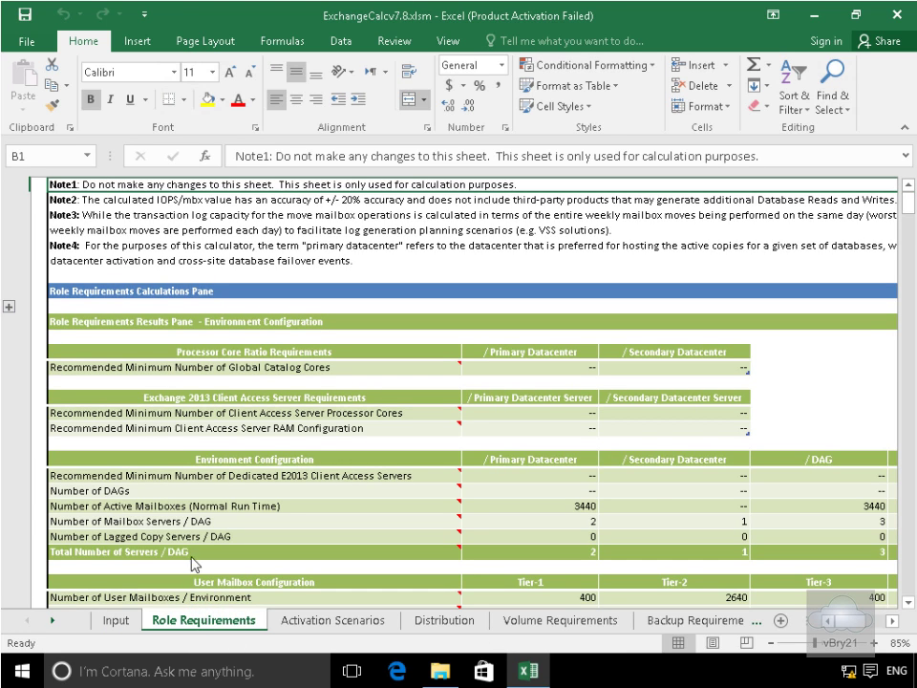
scroll(676, 521, "down", 2)
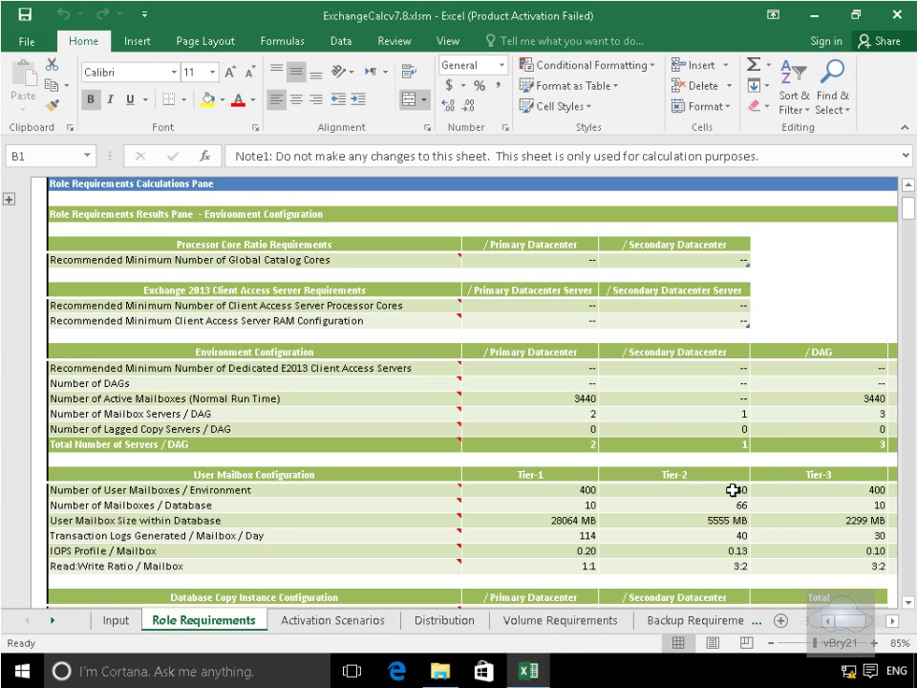
left_click(359, 620)
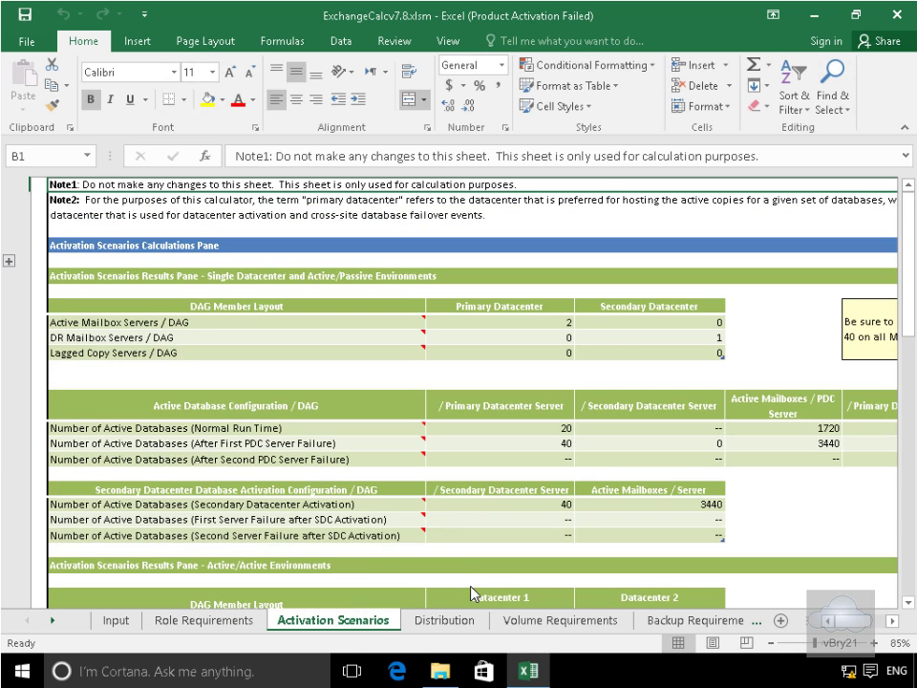
scroll(520, 547, "down", 1)
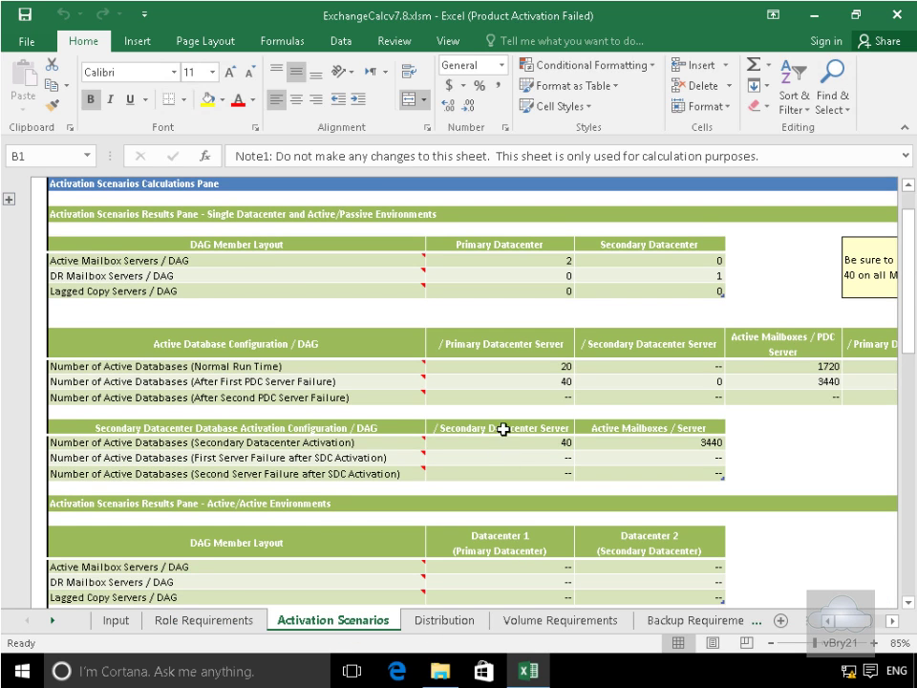
scroll(508, 350, "down", 1)
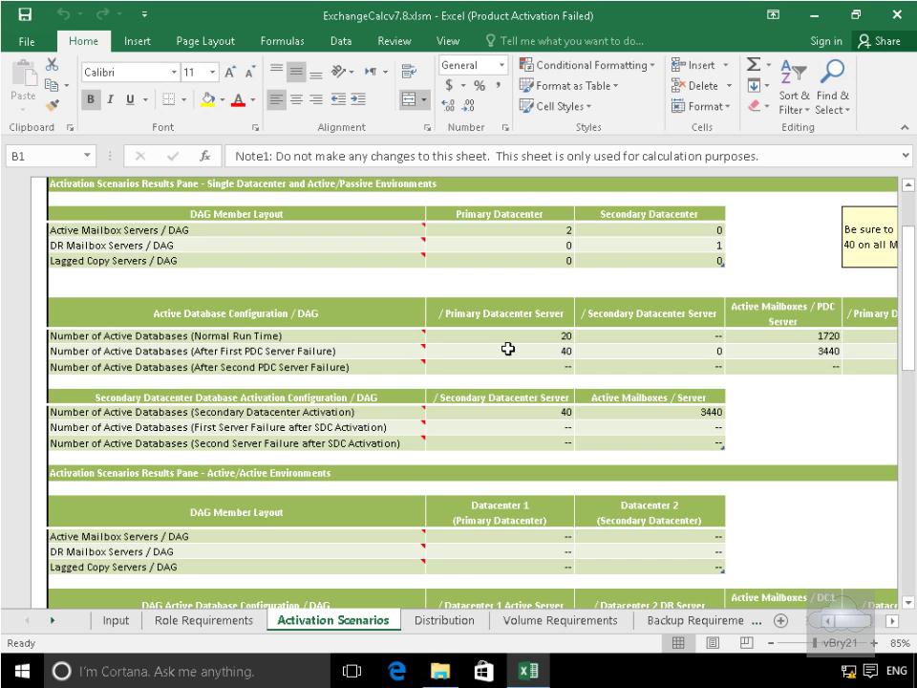
scroll(507, 349, "down", 5)
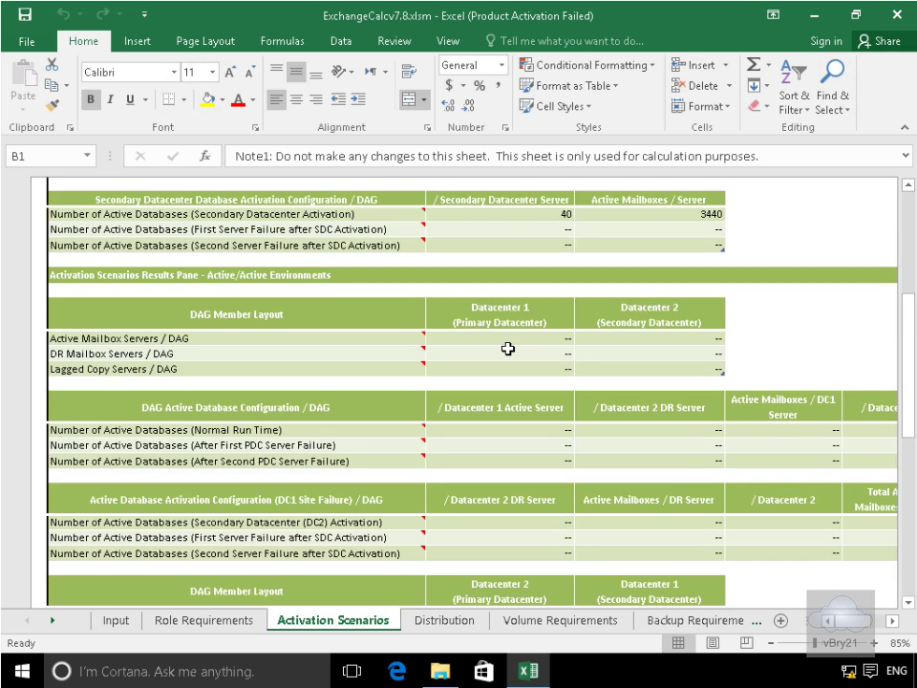
scroll(507, 349, "down", 2)
scroll(507, 350, "down", 1)
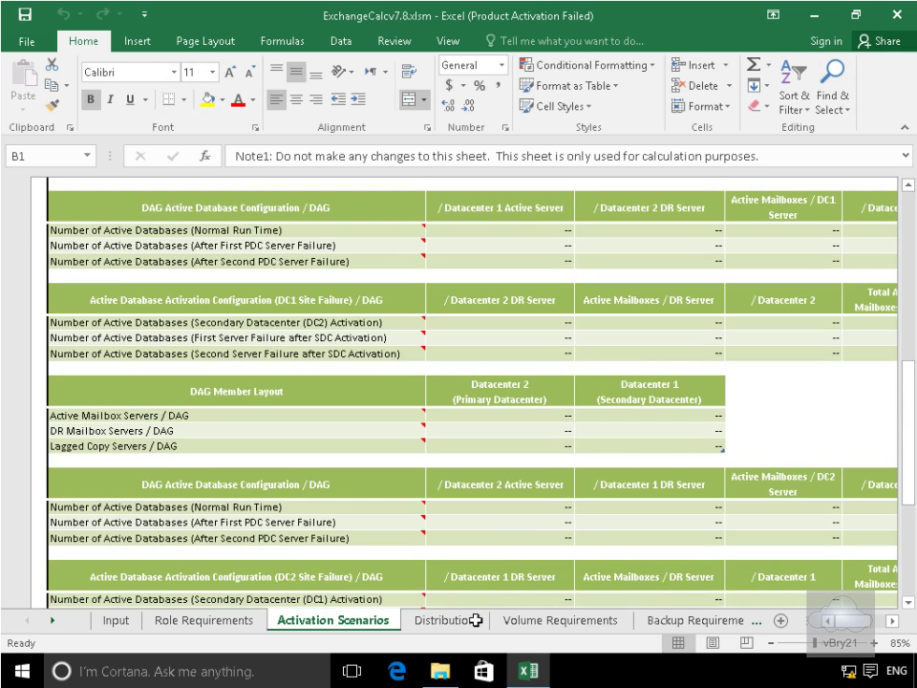
left_click(473, 622)
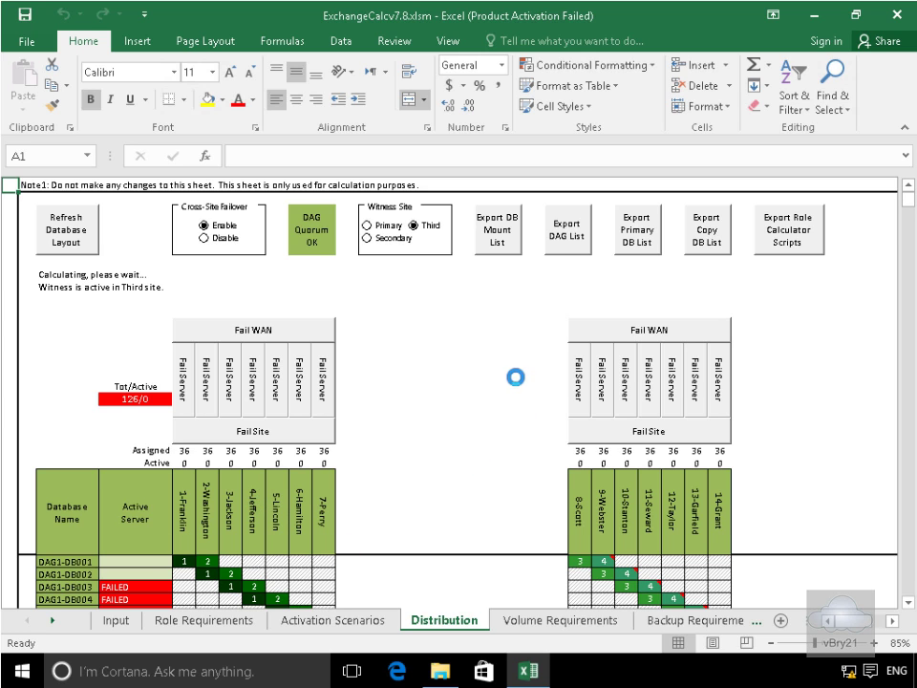
Export the DAG list to C:\Labfiles\DAGInfo.csv and acknowledge the saved-file message
left_click(560, 239)
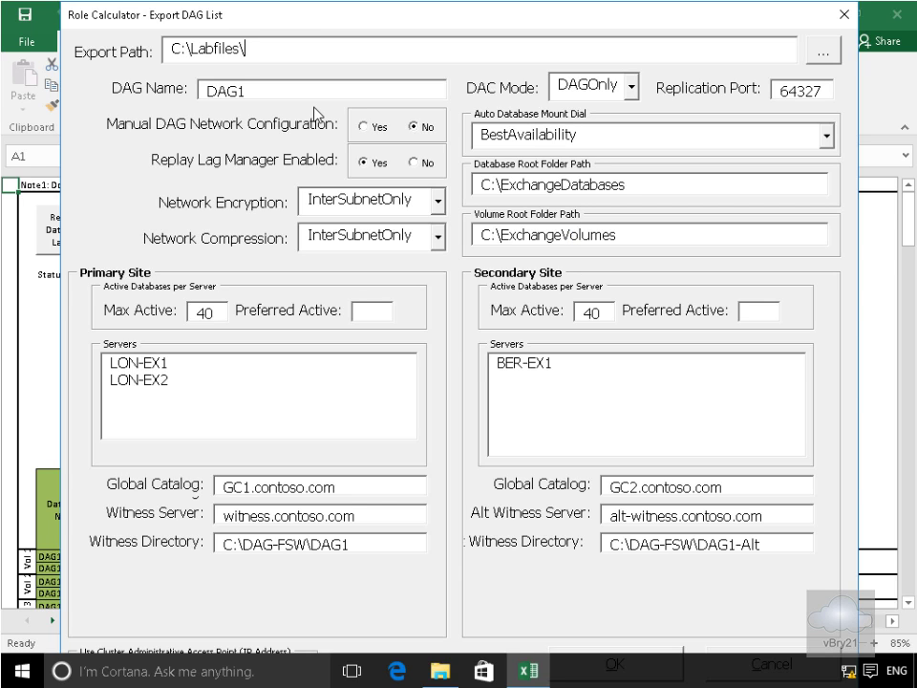
left_click(674, 650)
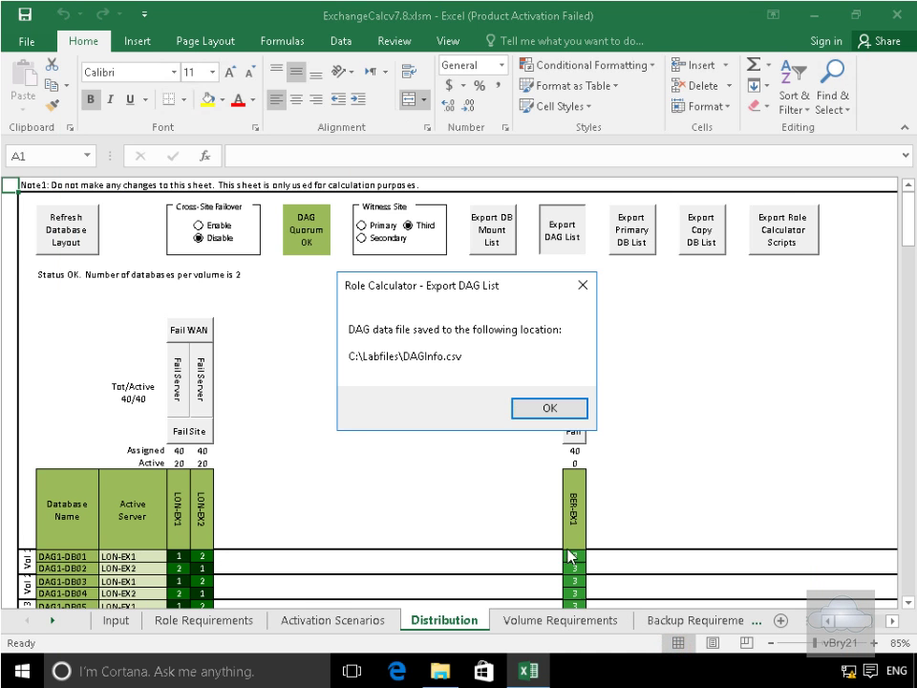
left_click(524, 409)
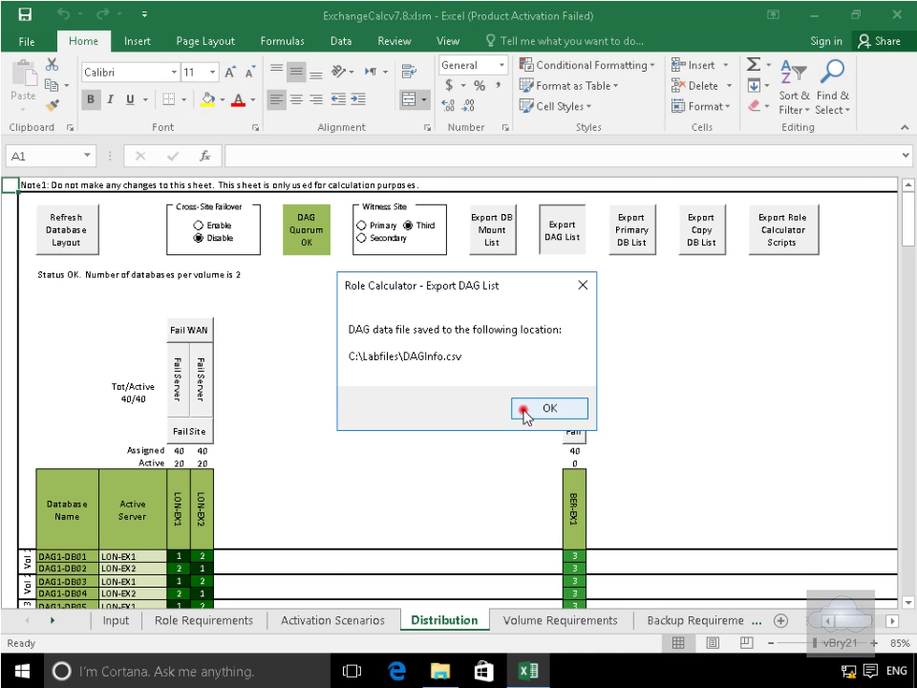
scroll(318, 475, "down", 3)
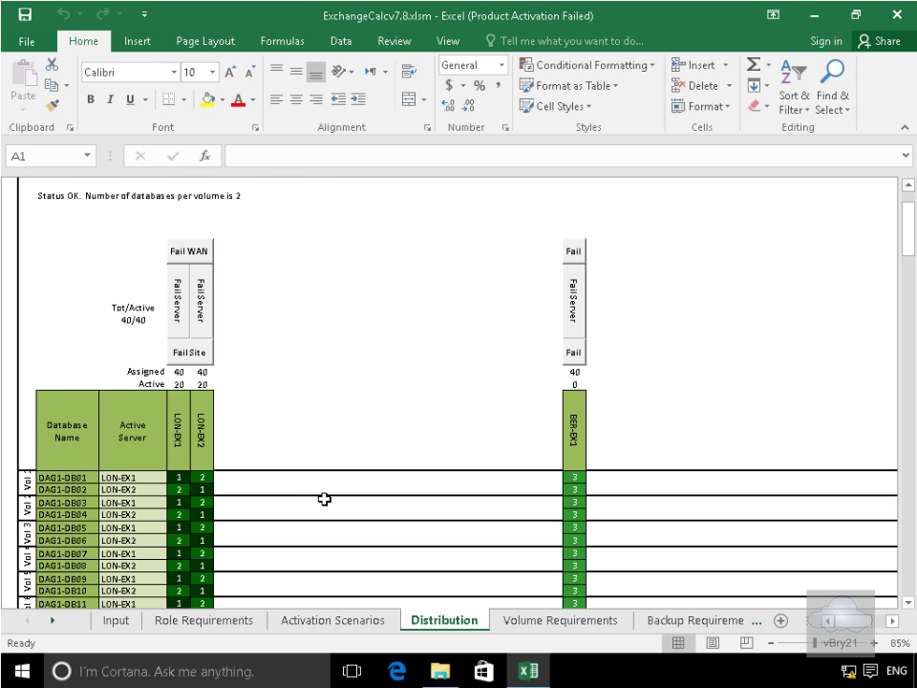
scroll(353, 504, "down", 2)
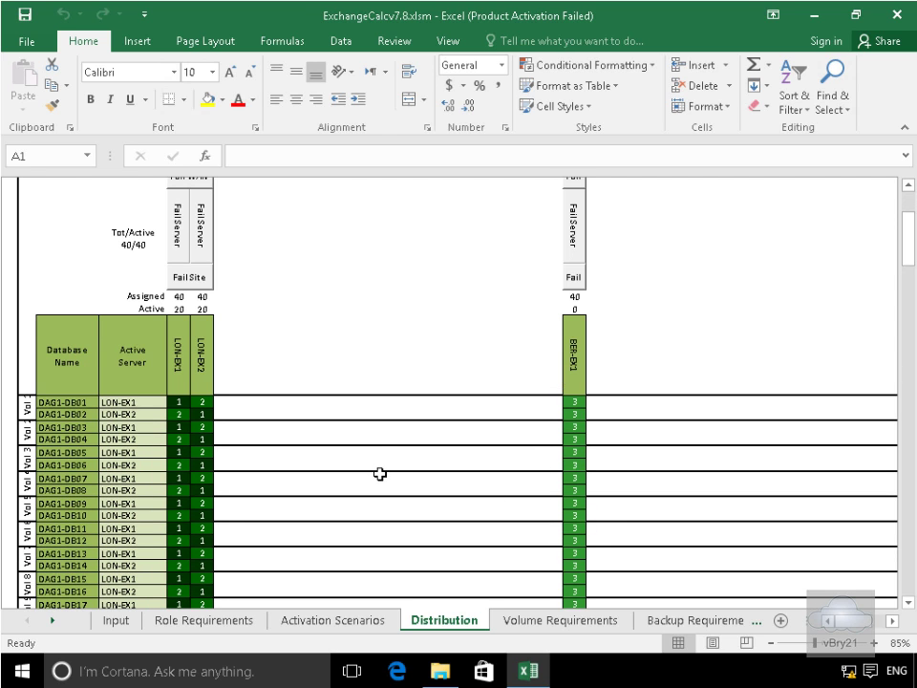
scroll(381, 474, "down", 10)
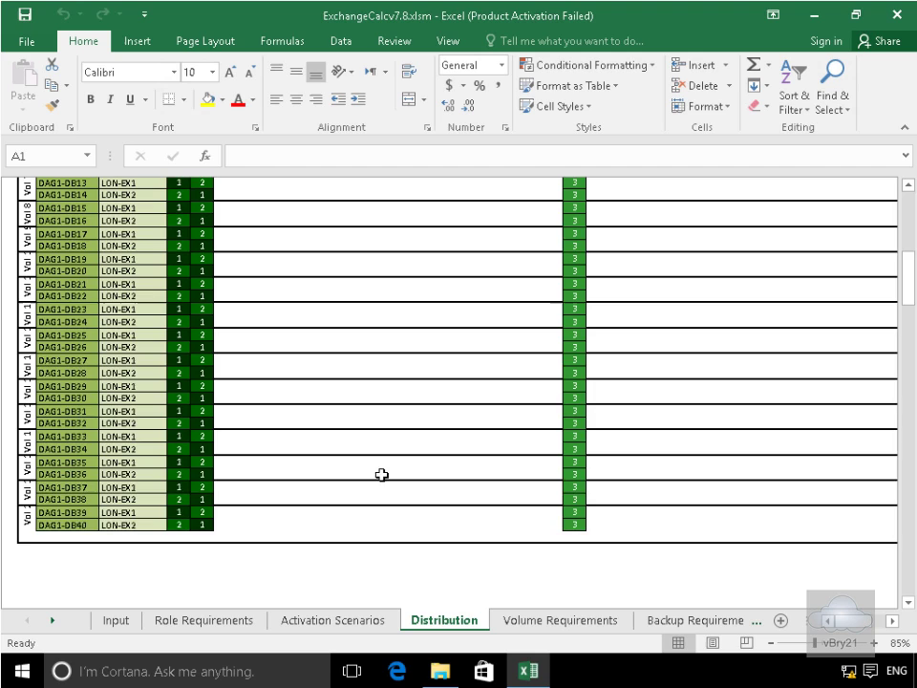
scroll(381, 475, "down", 4)
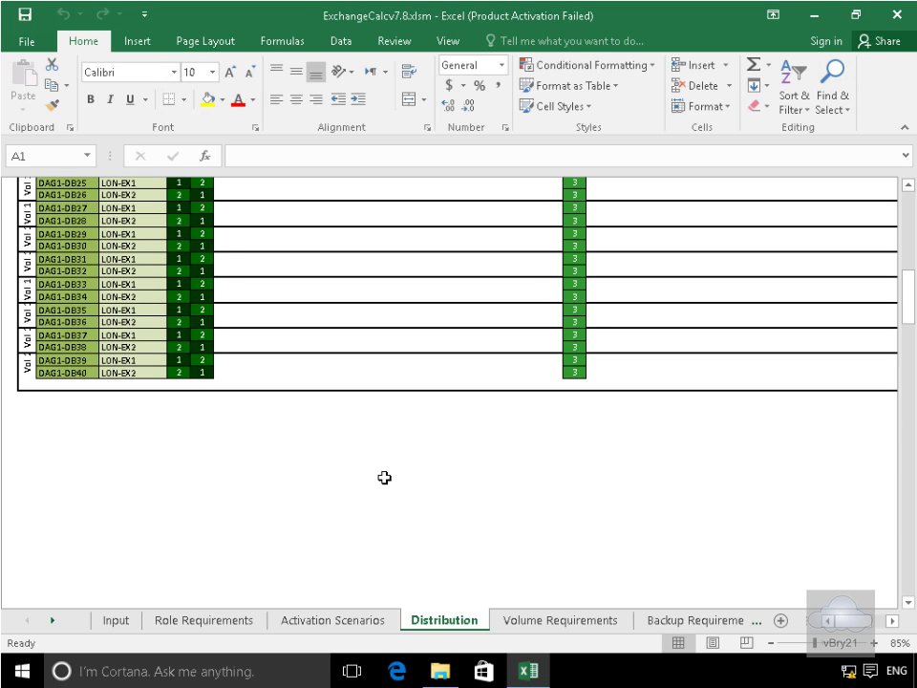
Browse the Volume, Backup, Mailbox Space Modeling, Storage Design and Version Changes sheets, ending on Replication Requirements
left_click(577, 623)
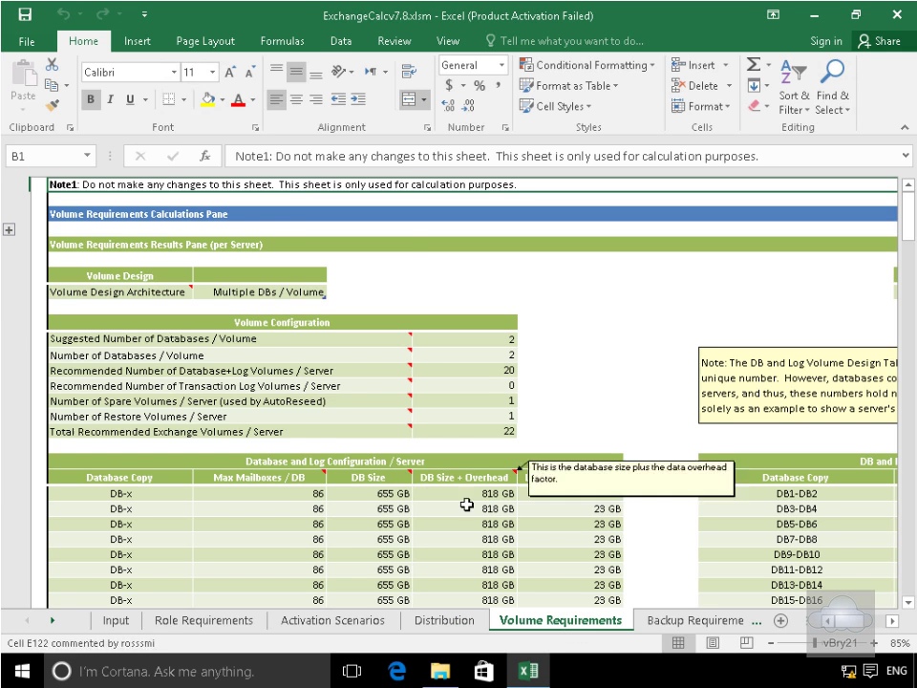
scroll(420, 478, "down", 2)
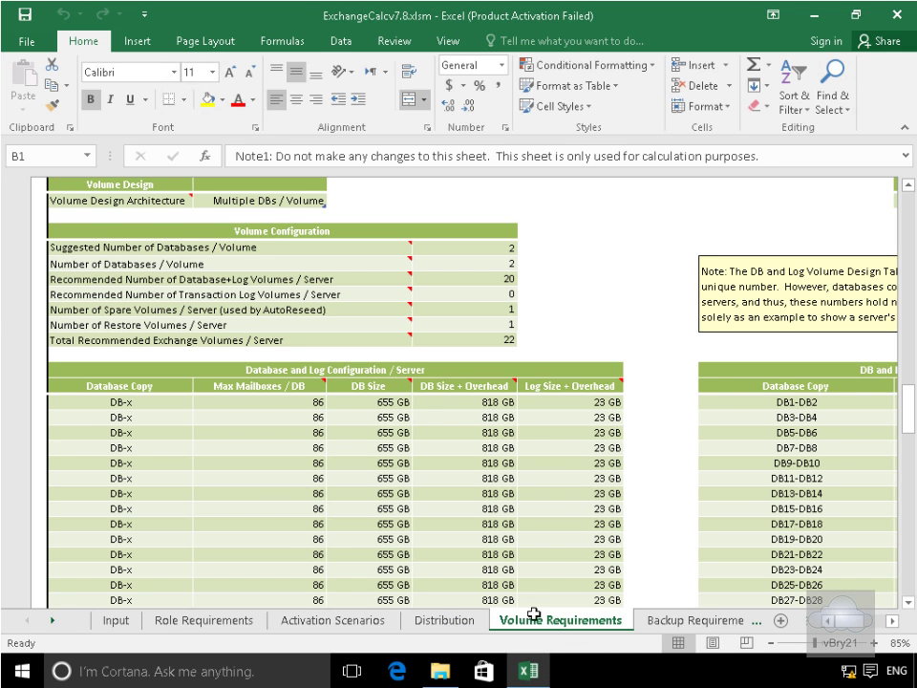
left_click(708, 622)
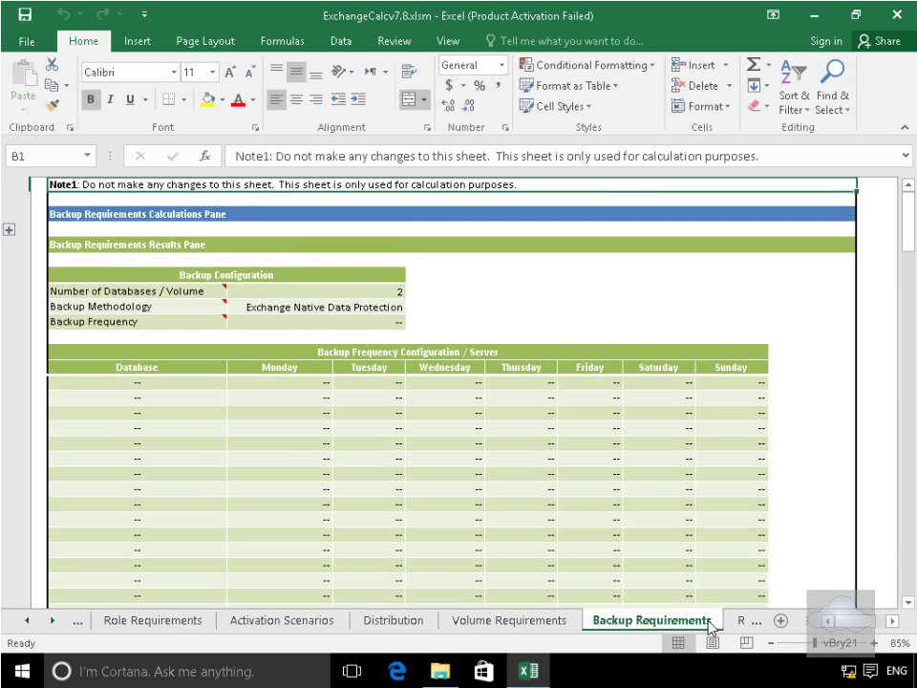
left_click(741, 621)
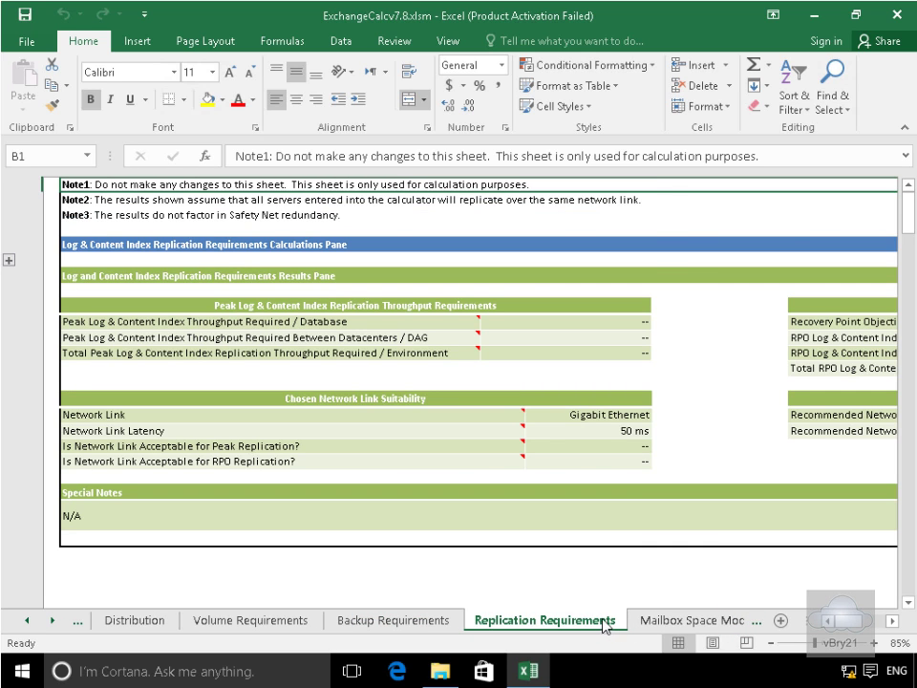
left_click(672, 623)
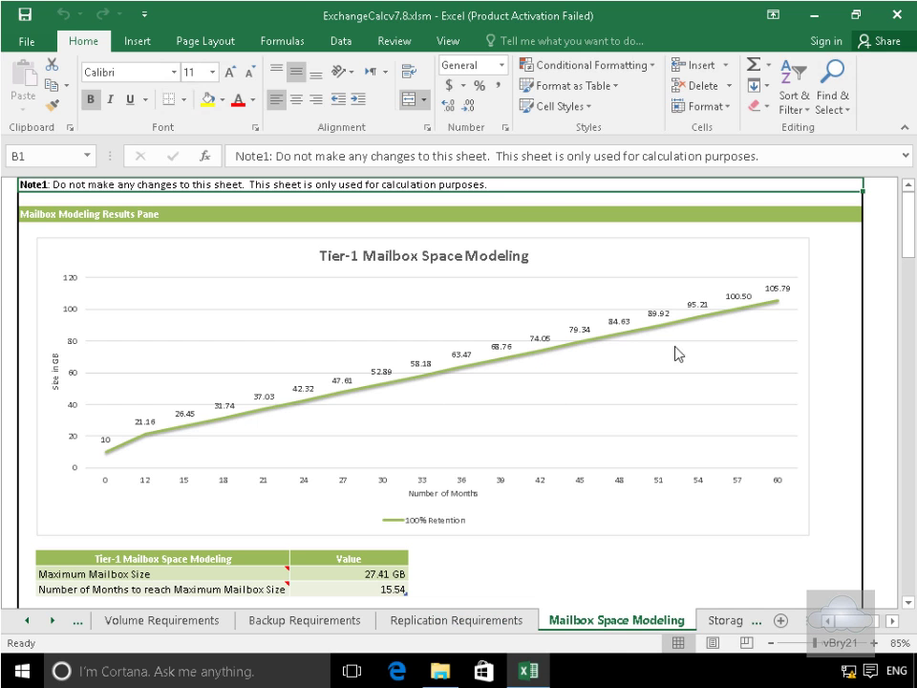
left_click(741, 620)
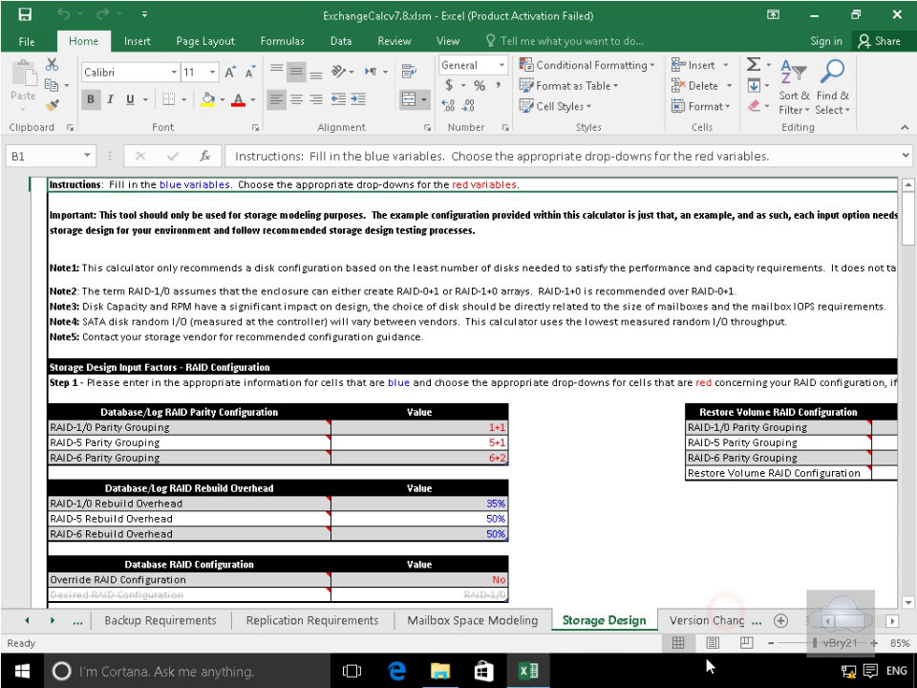
left_click(680, 621)
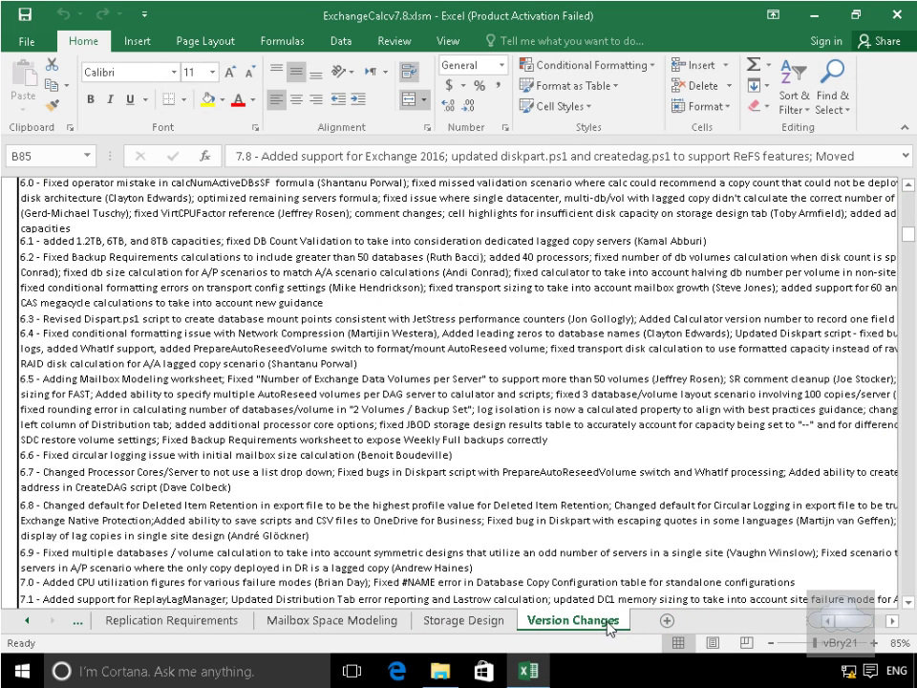
left_click(459, 620)
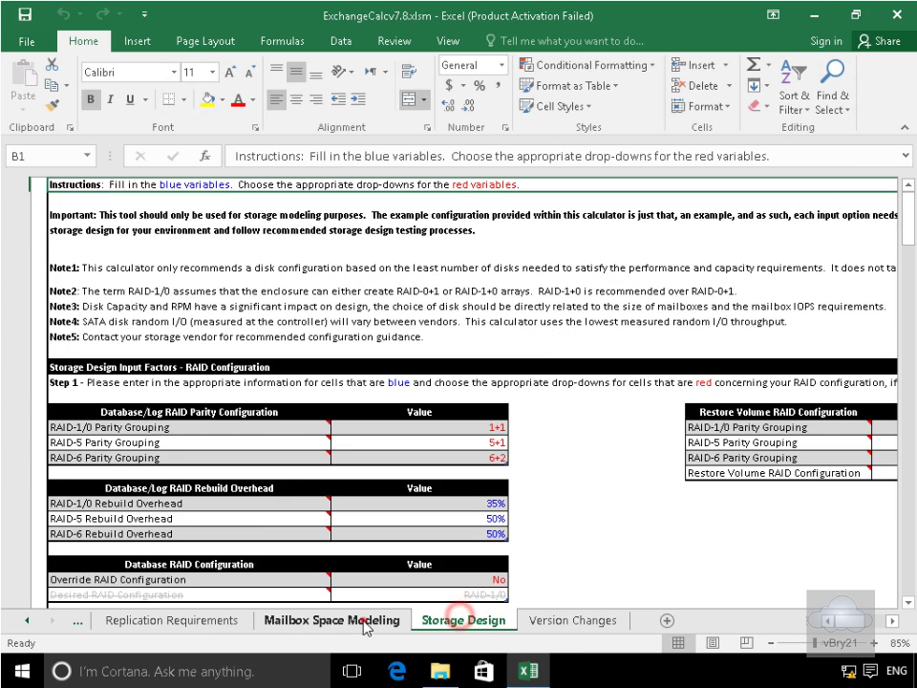
left_click(363, 620)
left_click(234, 617)
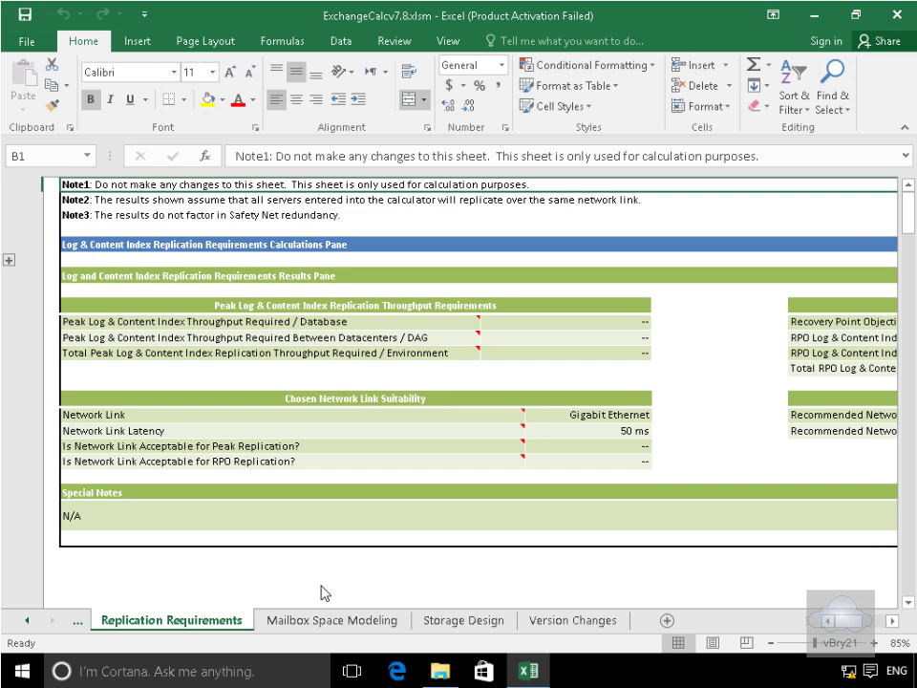